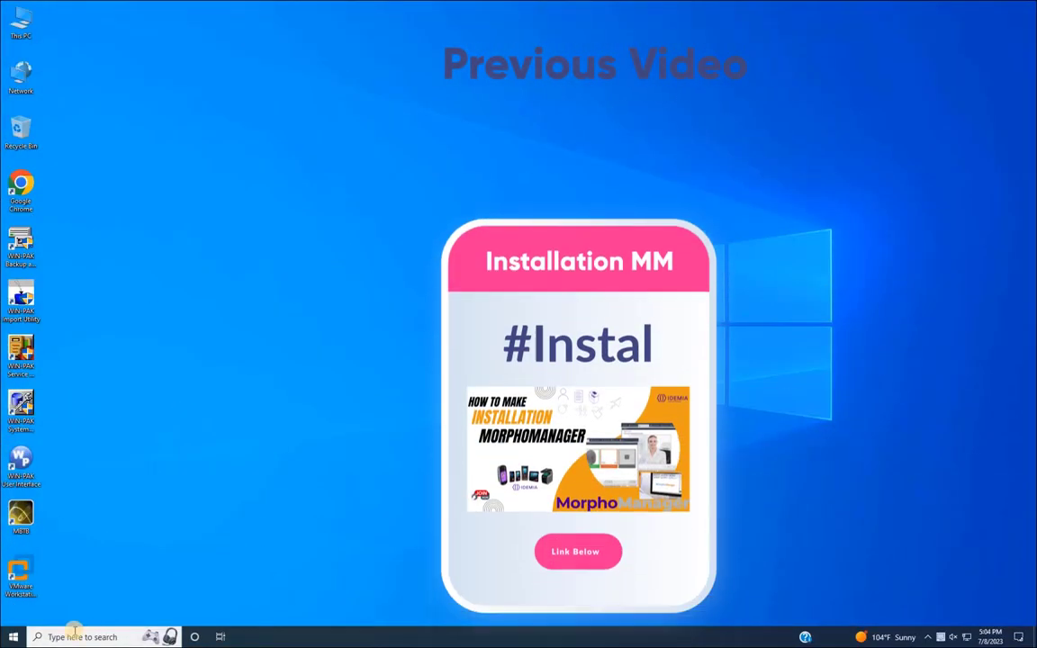
# Step: Launch MorphoManager Client, log in as Administrator with the account password, and dismiss the registration notice
pyautogui.press('super')
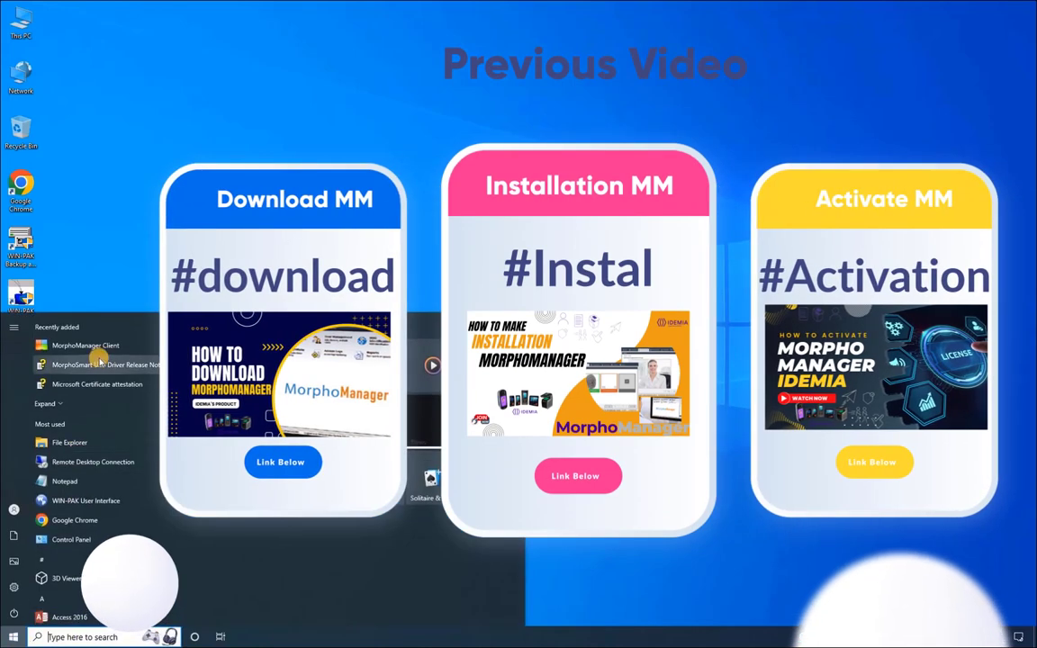
pyautogui.click(99, 304)
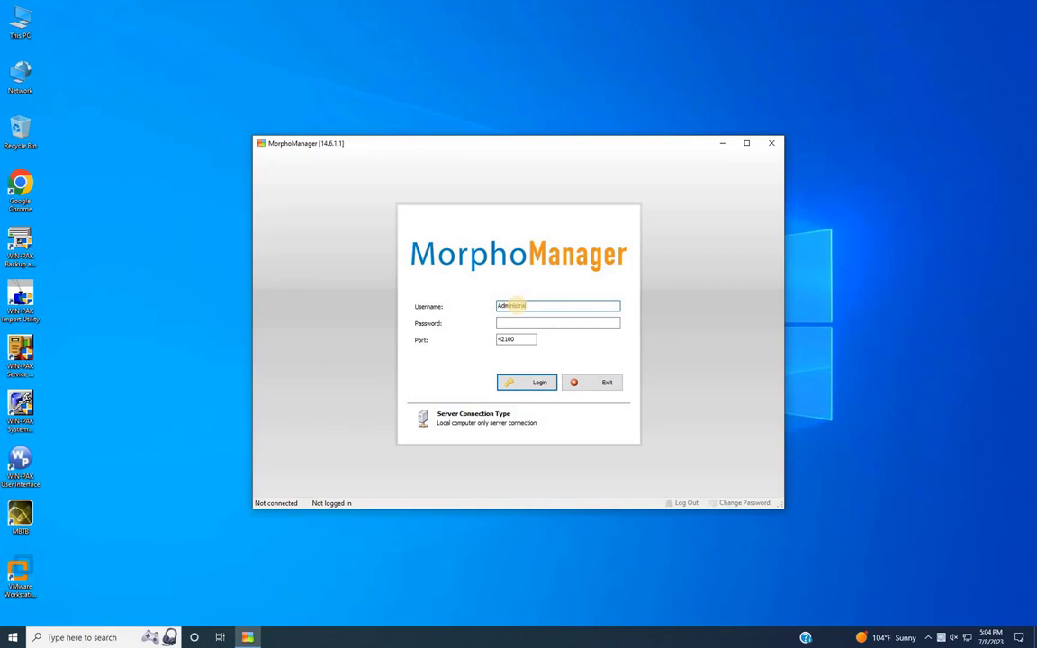
pyautogui.press('Tab')
pyautogui.write('•••••')
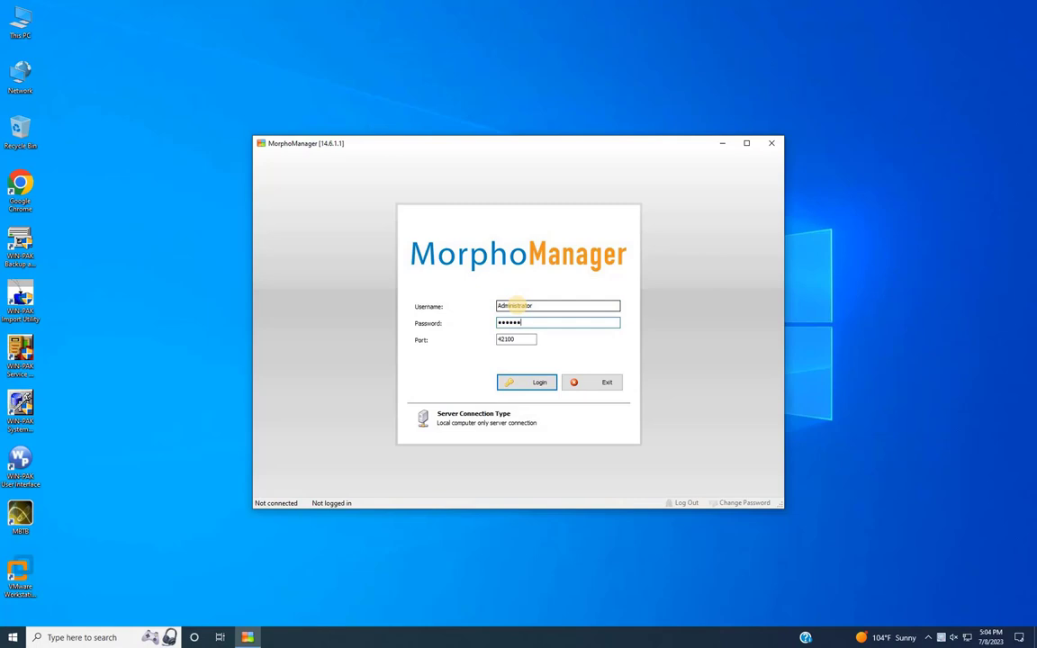
pyautogui.write('•••')
pyautogui.click(539, 382)
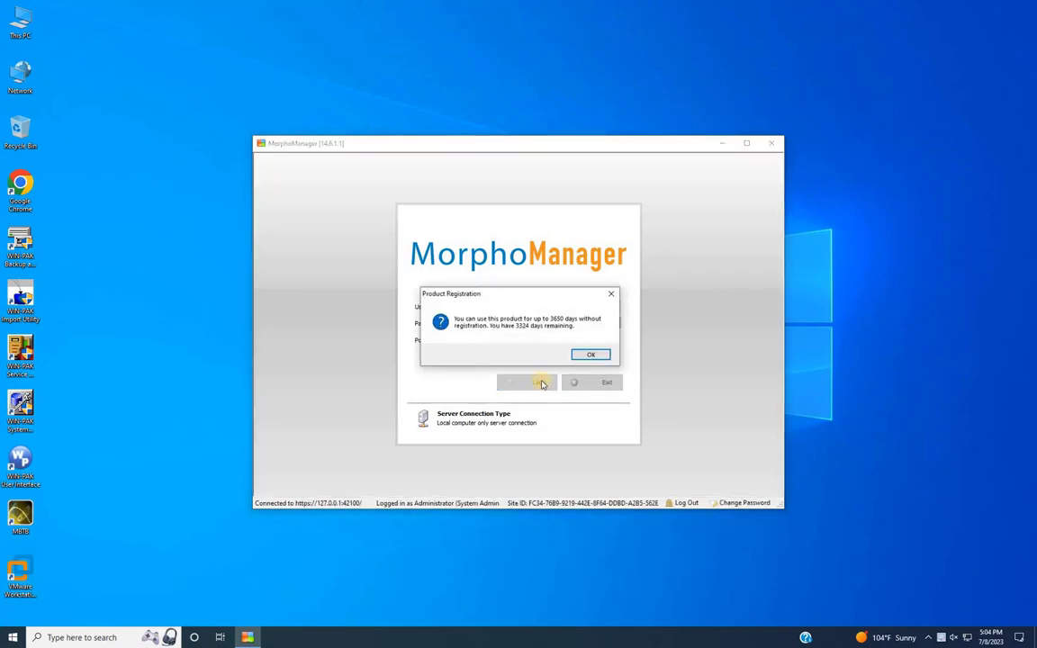
pyautogui.click(603, 357)
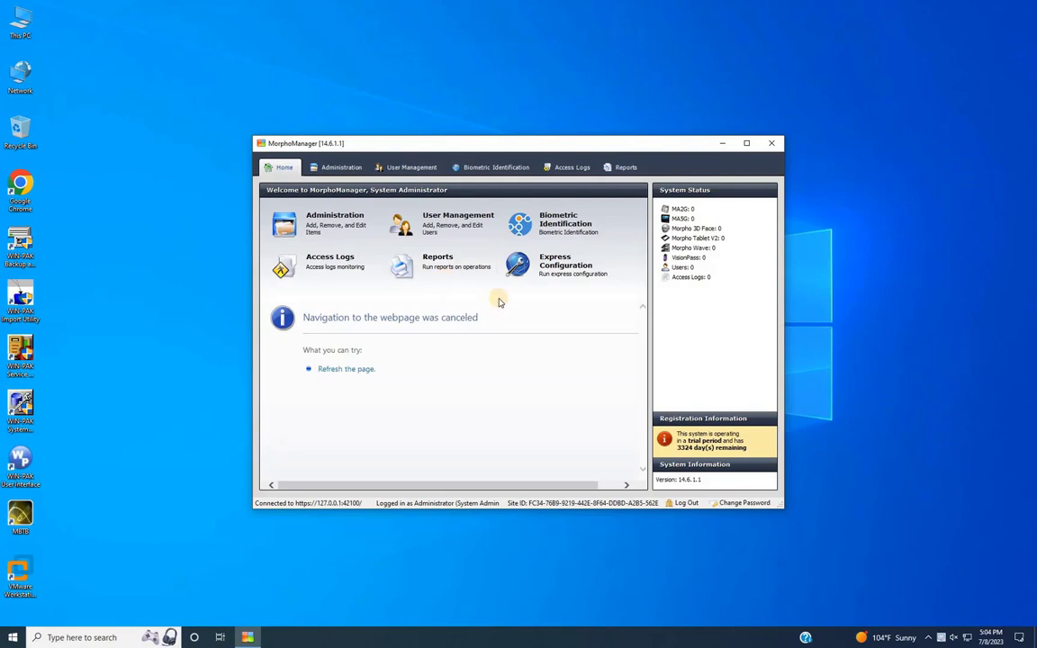
# Step: Start adding a new device from Administration's Biometric Device list
pyautogui.click(337, 169)
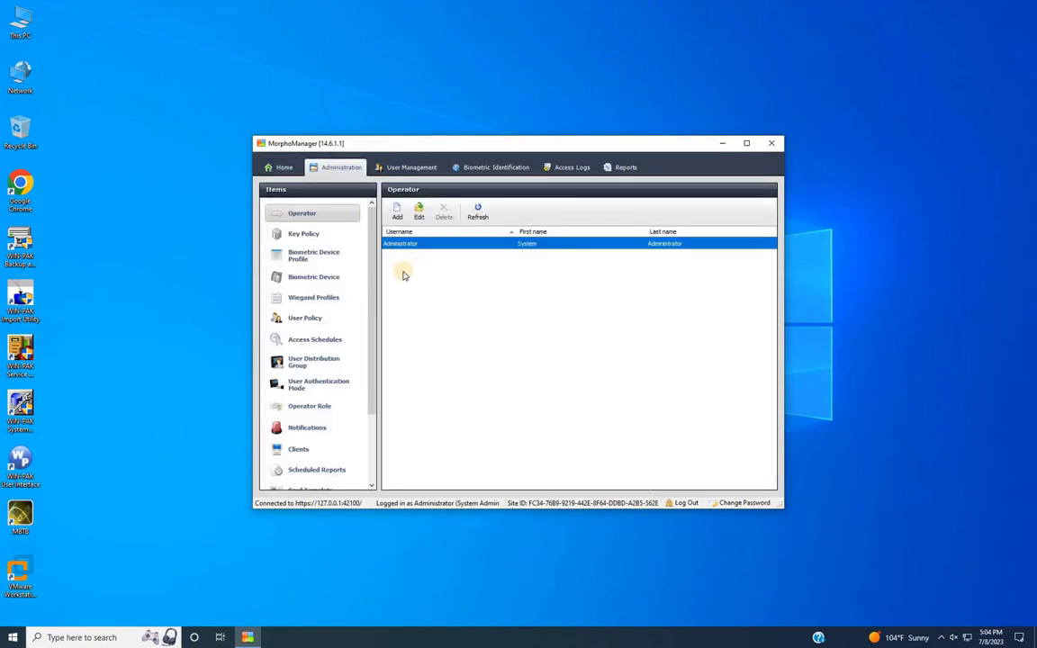
pyautogui.click(332, 281)
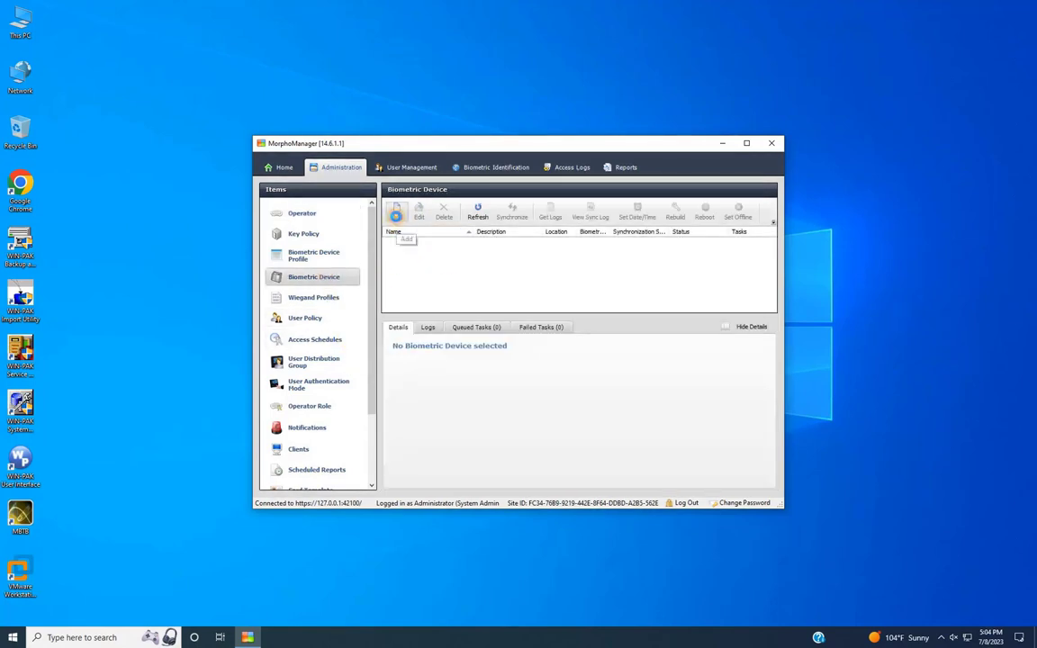
pyautogui.click(397, 213)
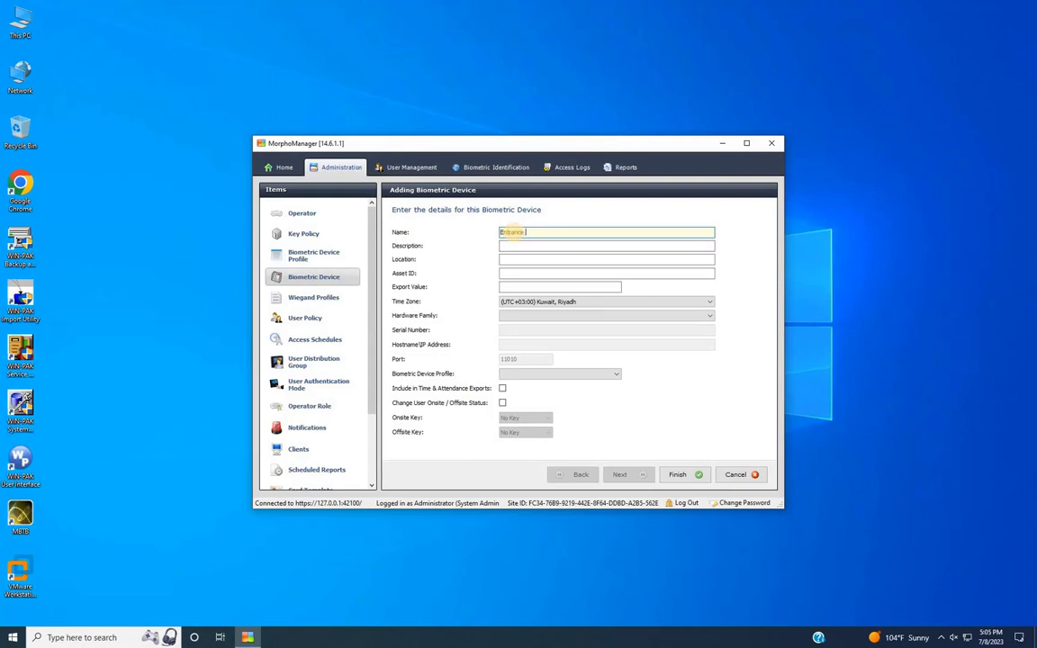
# Step: Name it Entrance BIO Device, with description 'Entrance Door' and location 'Groun Floor'
pyautogui.write('ce')
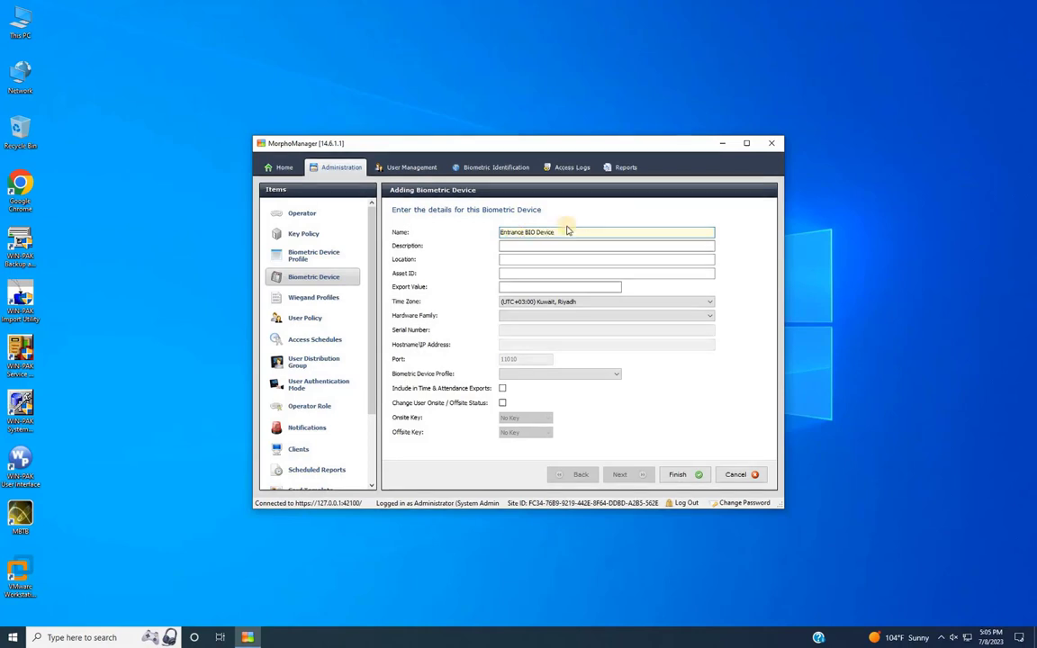
pyautogui.click(558, 245)
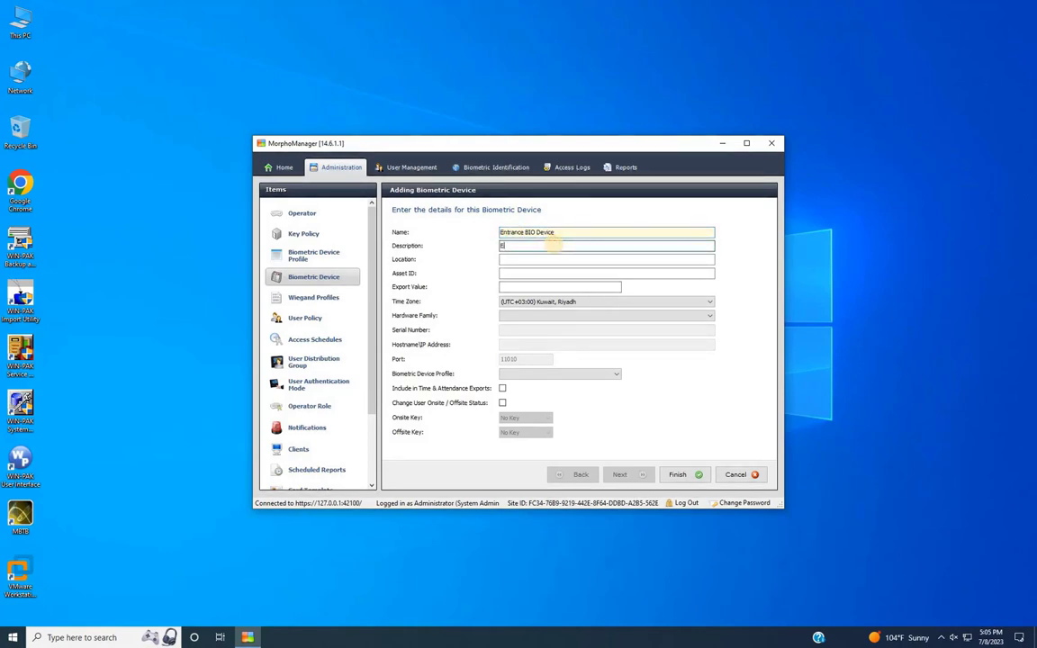
pyautogui.write('Entrance Door')
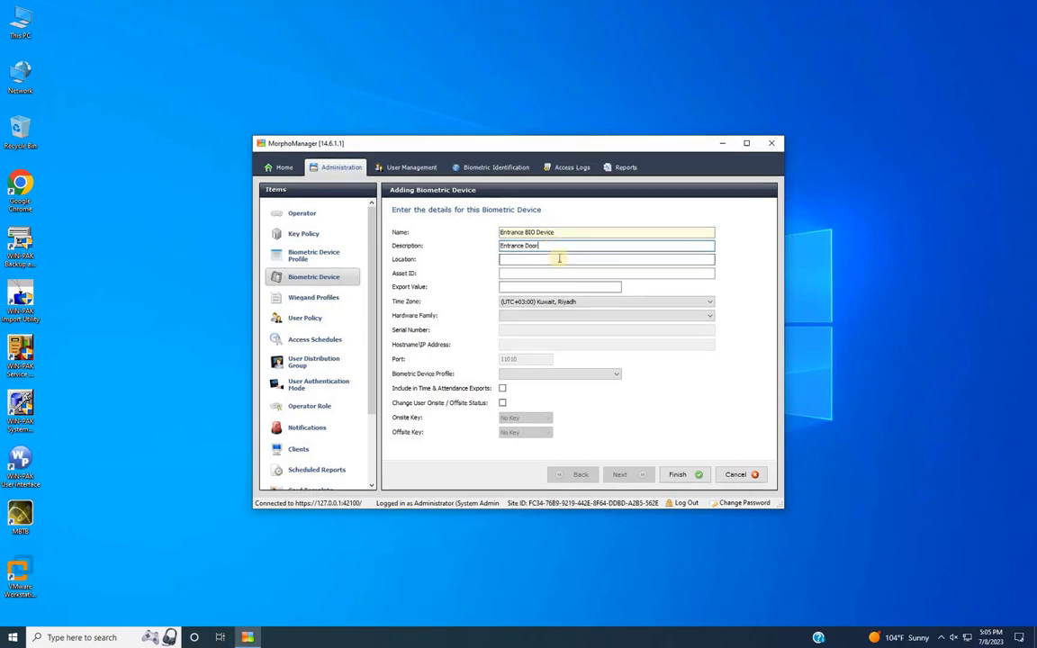
pyautogui.click(550, 259)
pyautogui.write('Groun')
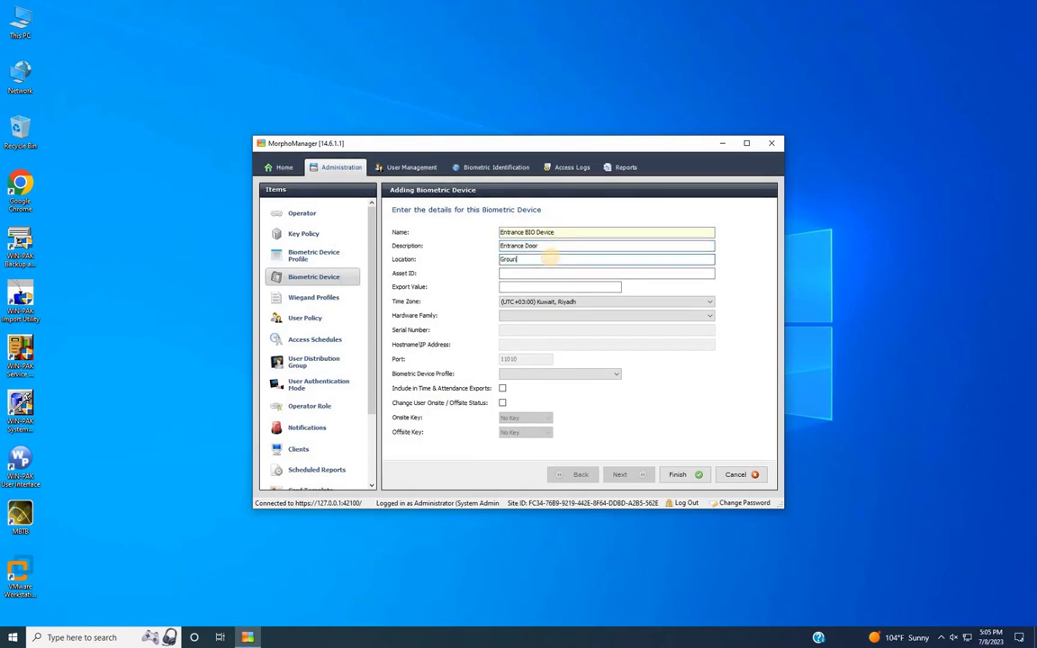
pyautogui.write(' Floor')
pyautogui.click(559, 273)
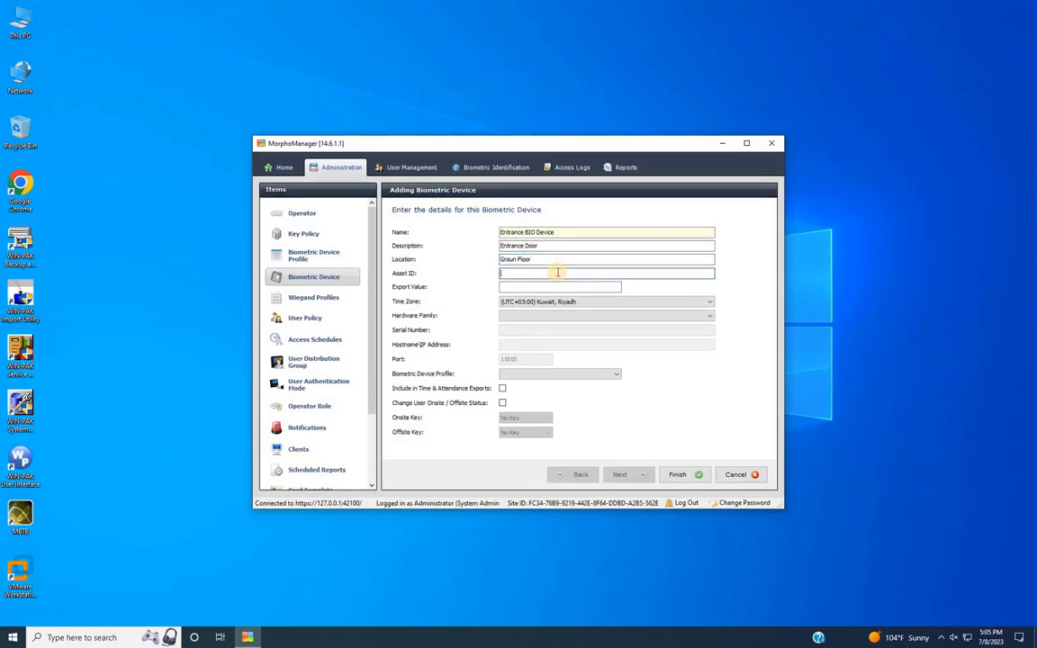
# Step: Set asset ID 01, MA Sigma family, IP 192.168.100.252 and Default profile, then finish
pyautogui.write('01')
pyautogui.press('Tab')
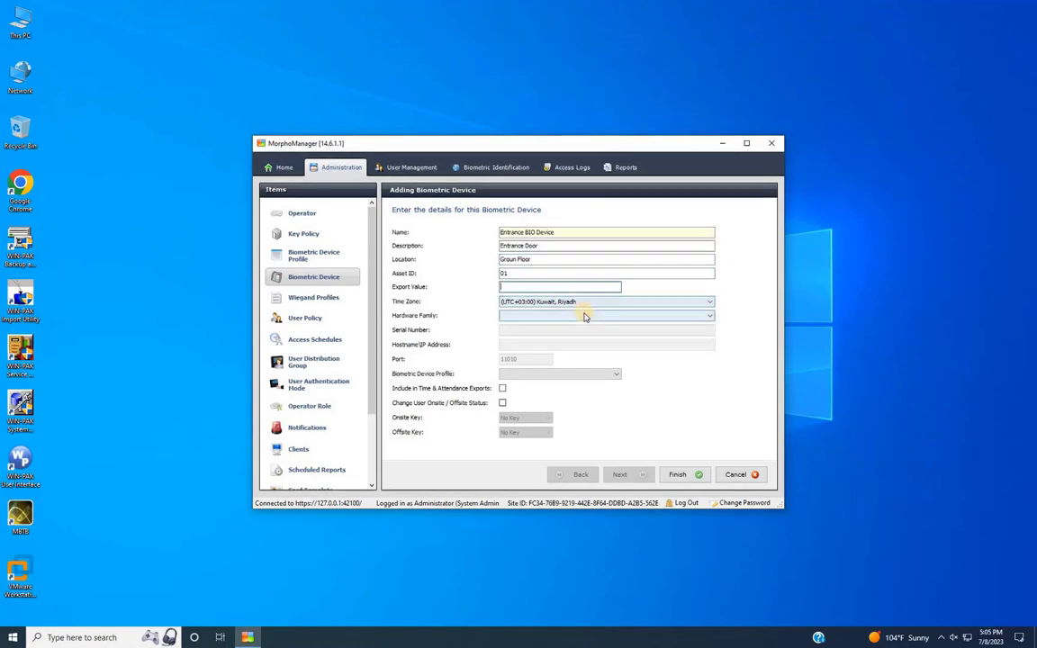
pyautogui.click(587, 314)
pyautogui.click(655, 334)
pyautogui.click(539, 344)
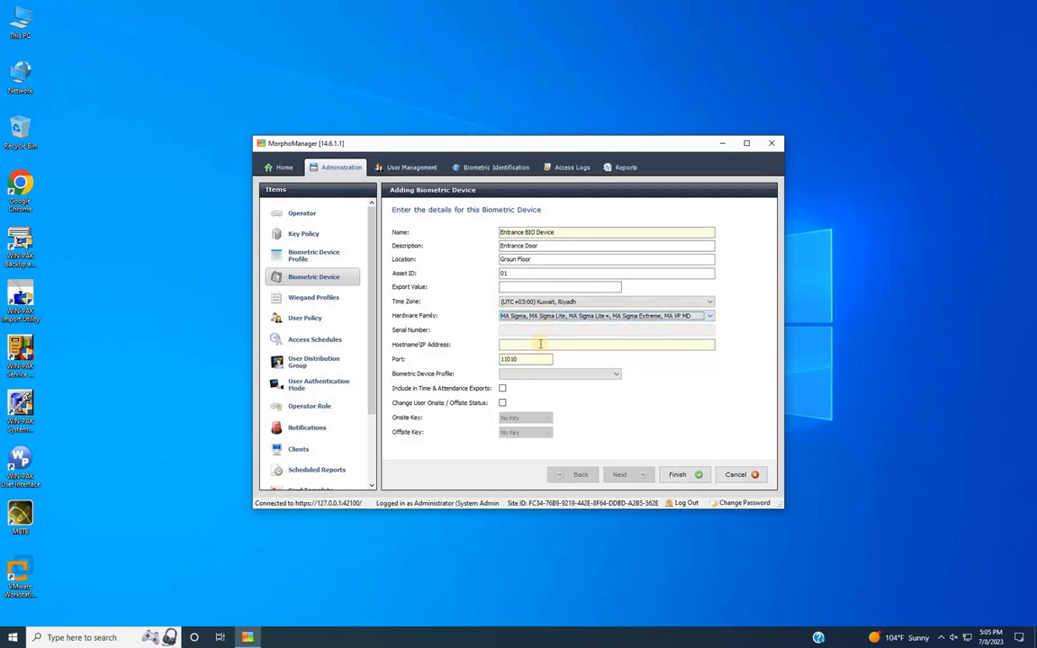
pyautogui.write('192.168')
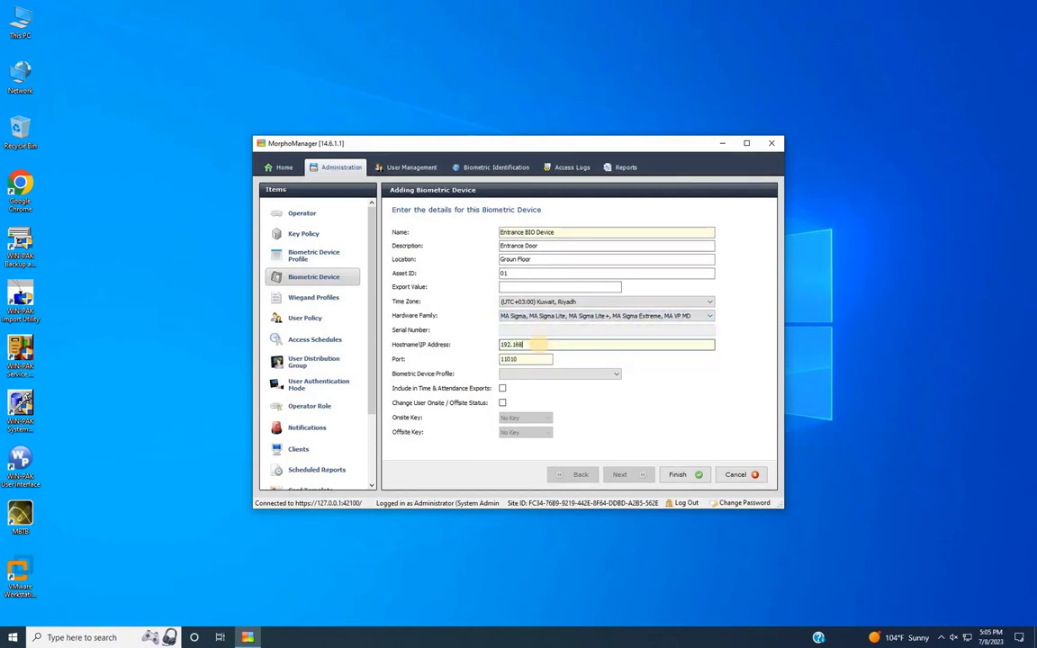
pyautogui.write('.100.252')
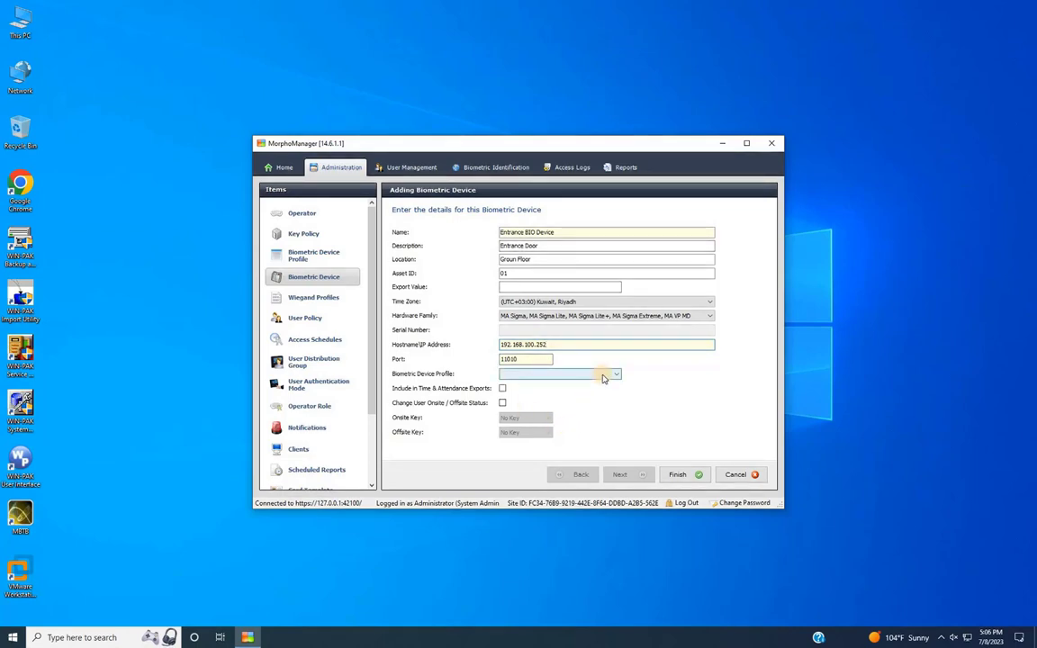
pyautogui.click(603, 377)
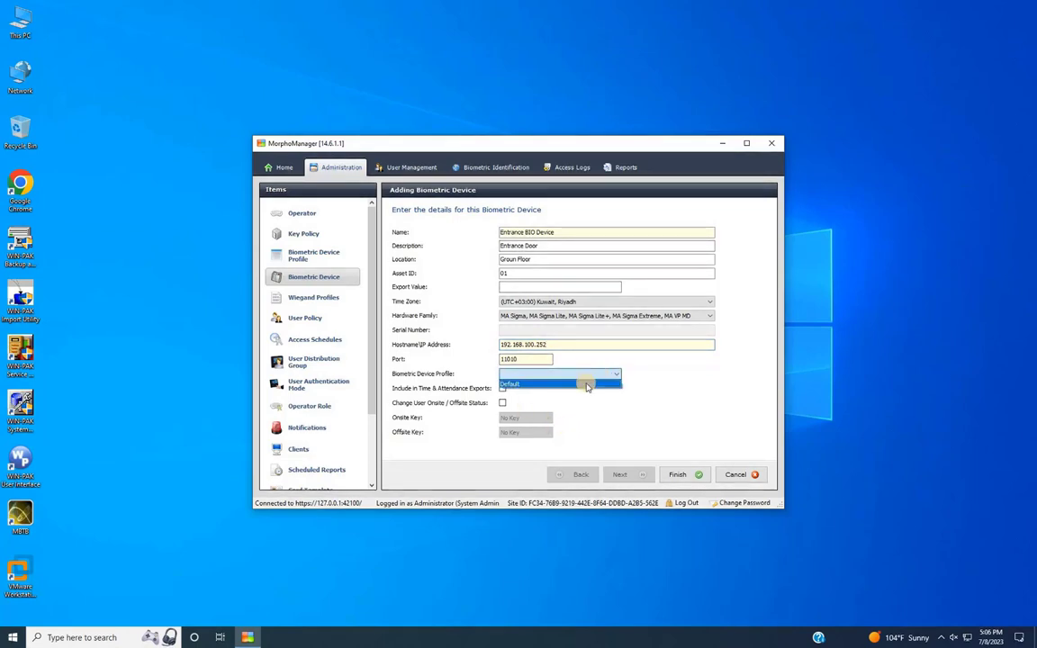
pyautogui.click(586, 384)
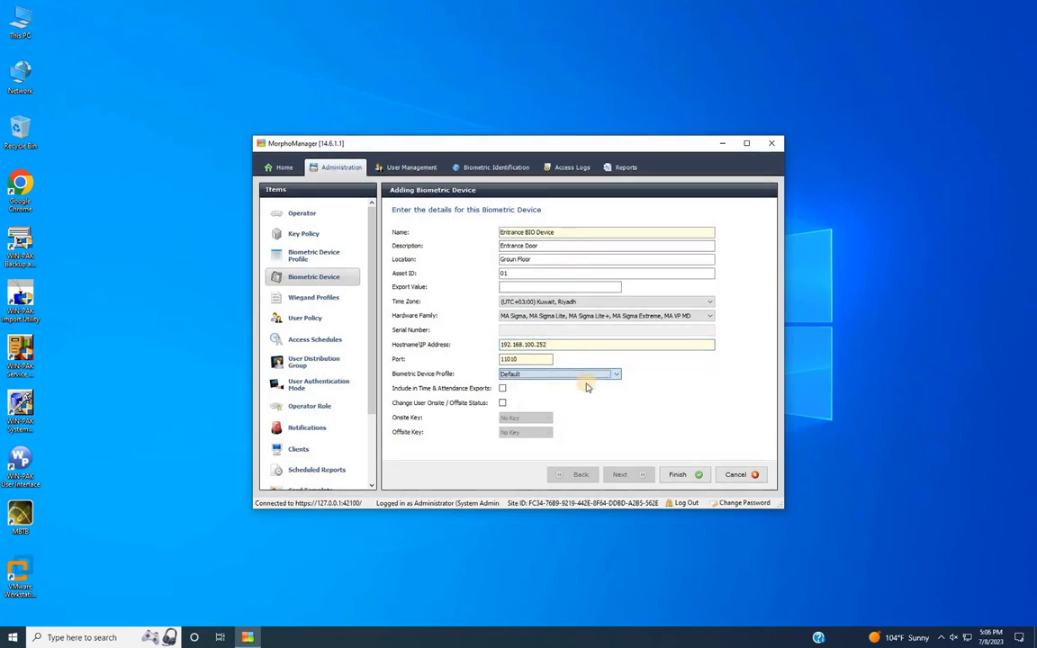
pyautogui.click(677, 476)
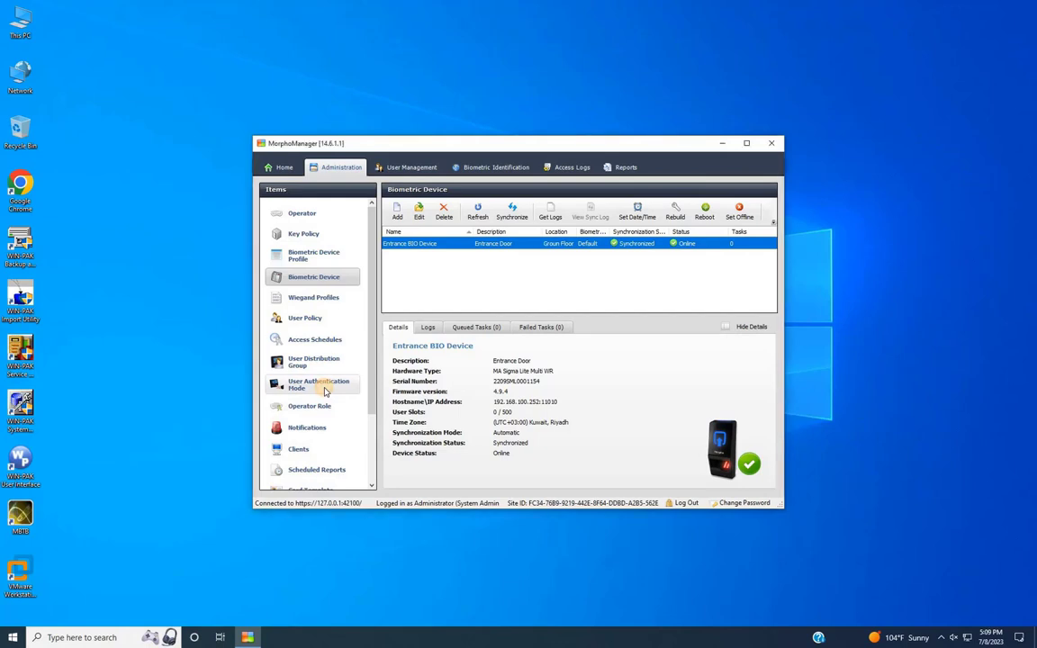
# Step: Once Entrance BIO Device shows synchronized and online, open the User Authentication Mode list
pyautogui.click(325, 388)
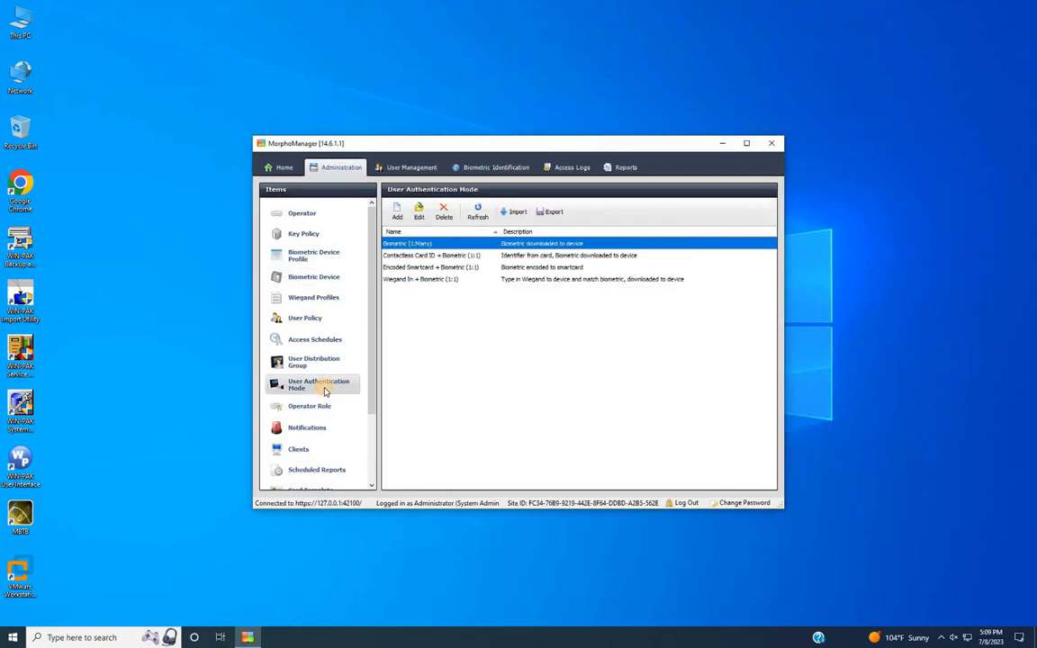
# Step: Add an authentication mode named '01. Bio Only' and proceed to its MA Sigma settings
pyautogui.click(397, 214)
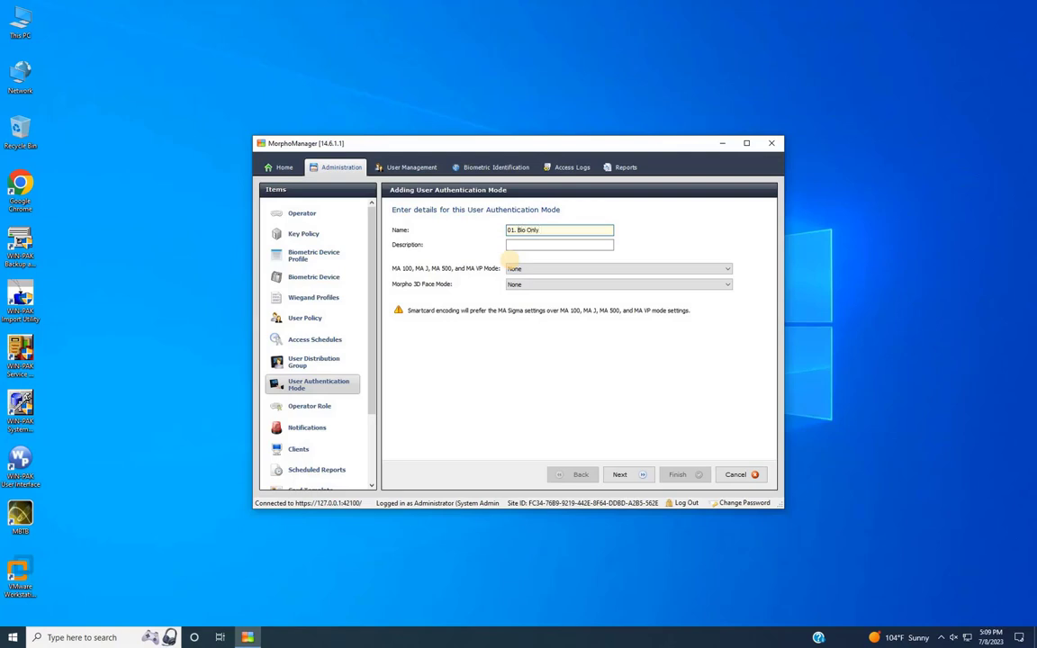
pyautogui.click(633, 476)
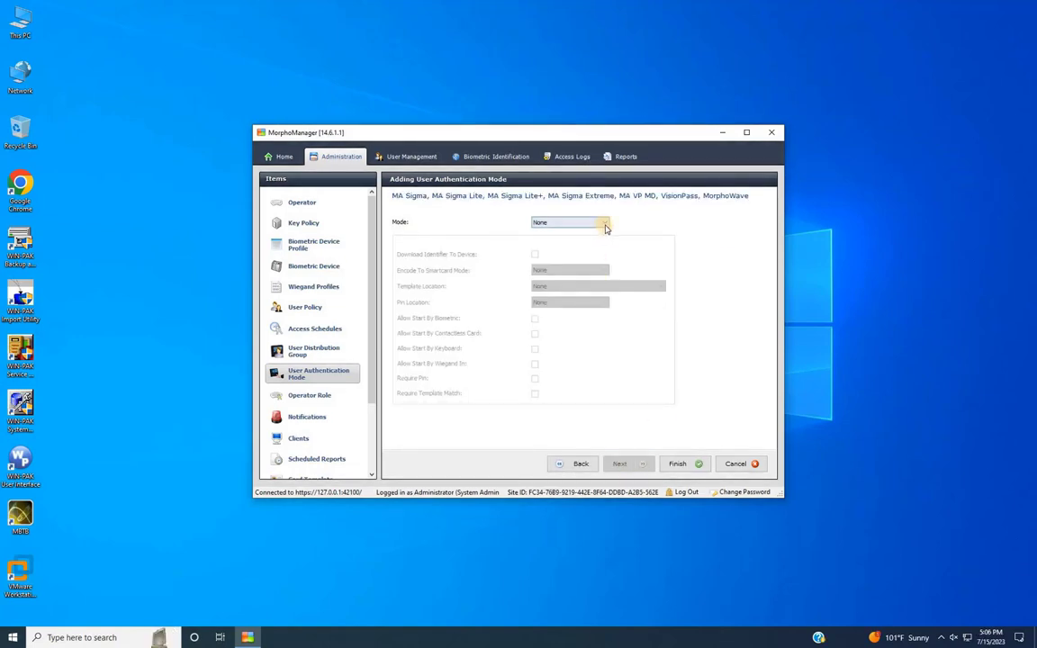
# Step: Enable MA Sigma mode: identifier and templates downloaded to device, biometric start, template match; save
pyautogui.click(603, 222)
pyautogui.click(592, 239)
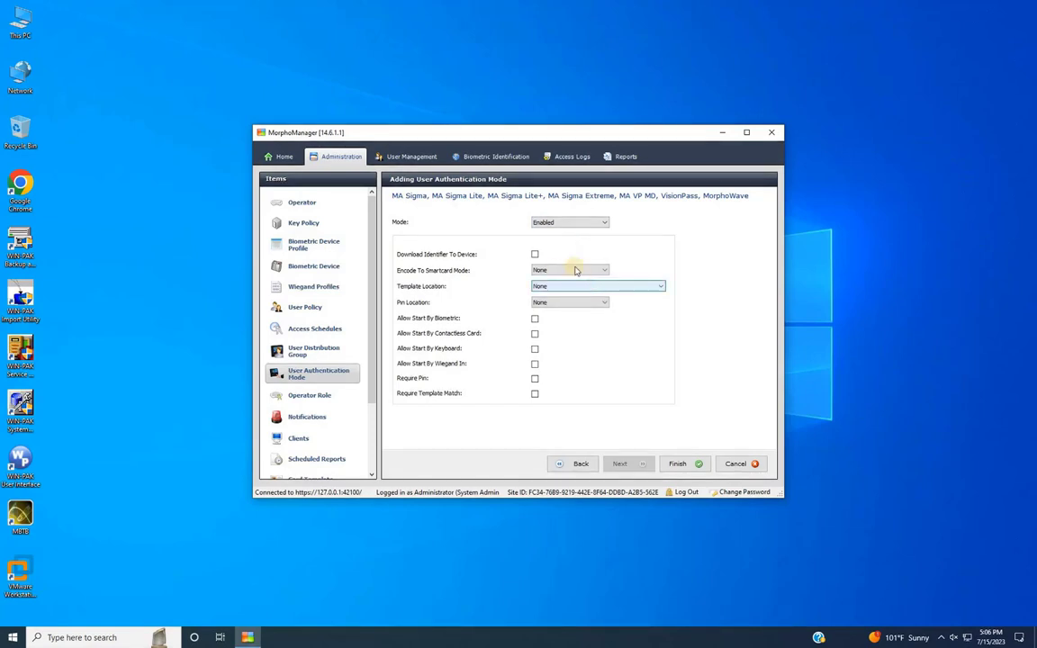
pyautogui.click(534, 255)
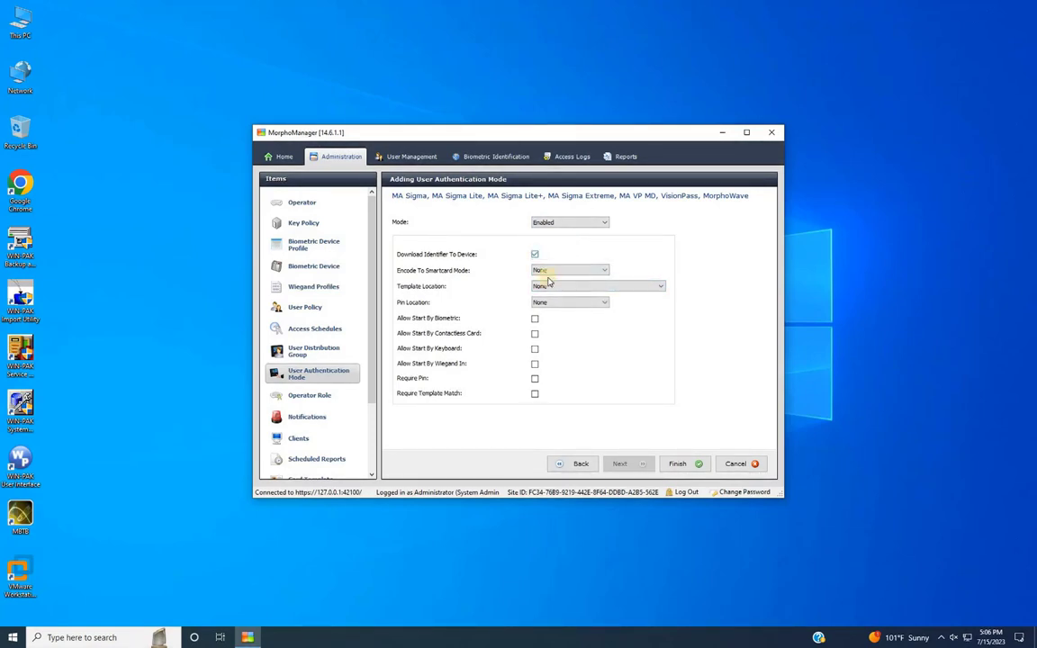
pyautogui.click(579, 287)
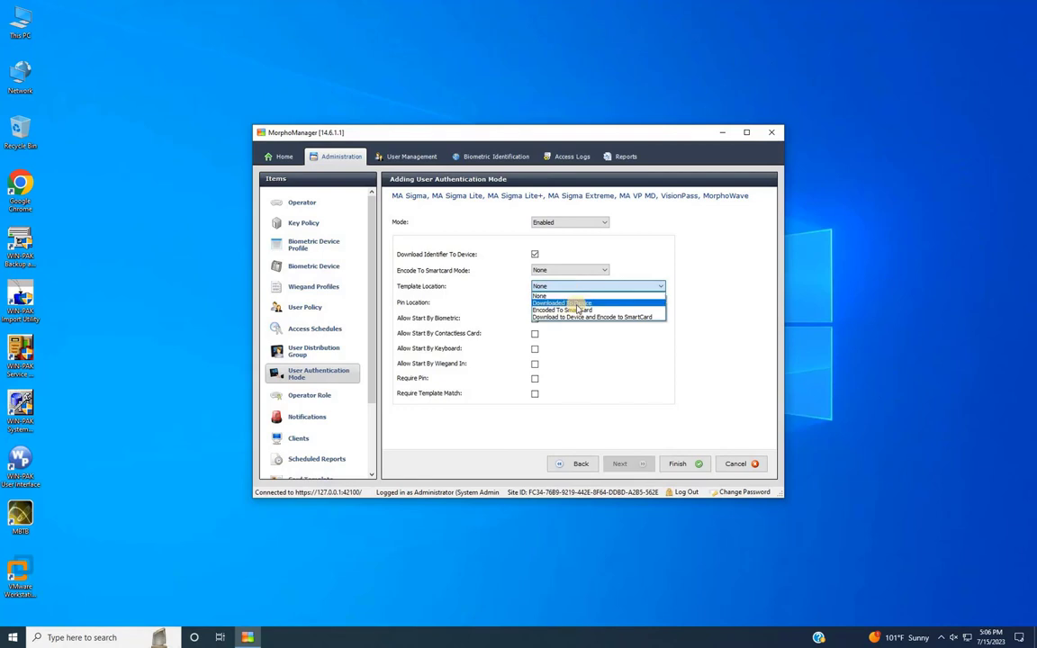
pyautogui.click(577, 304)
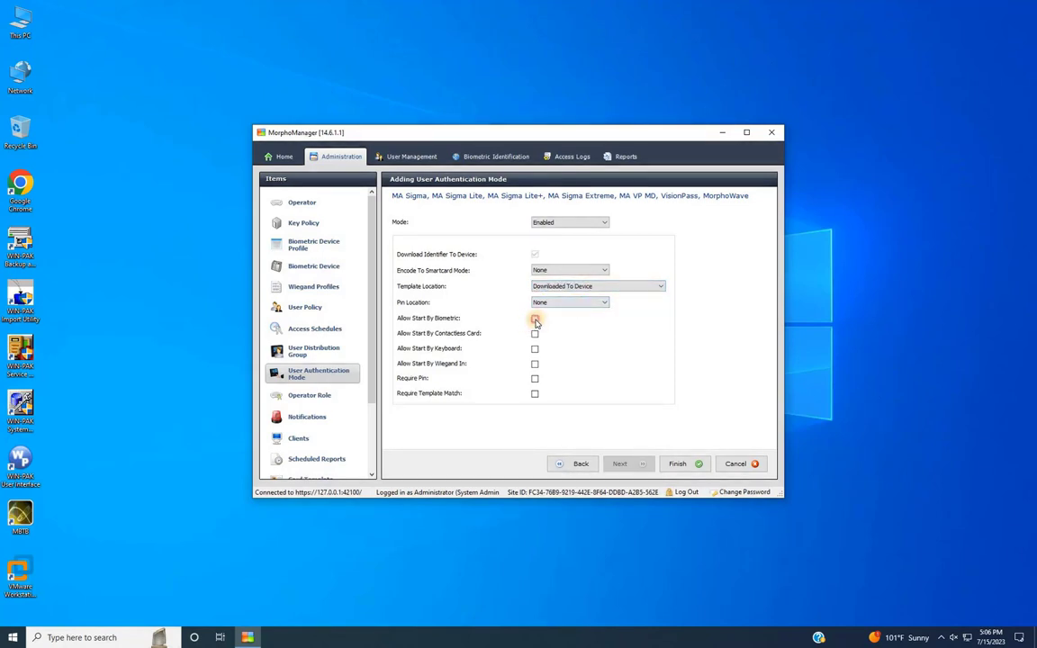
pyautogui.click(536, 320)
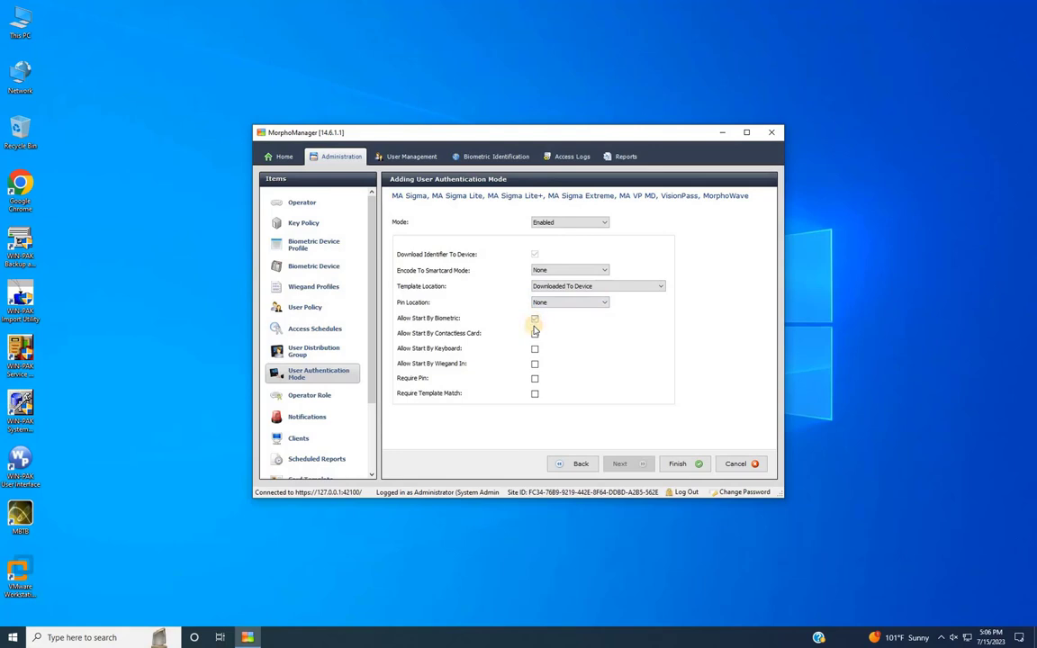
pyautogui.click(535, 394)
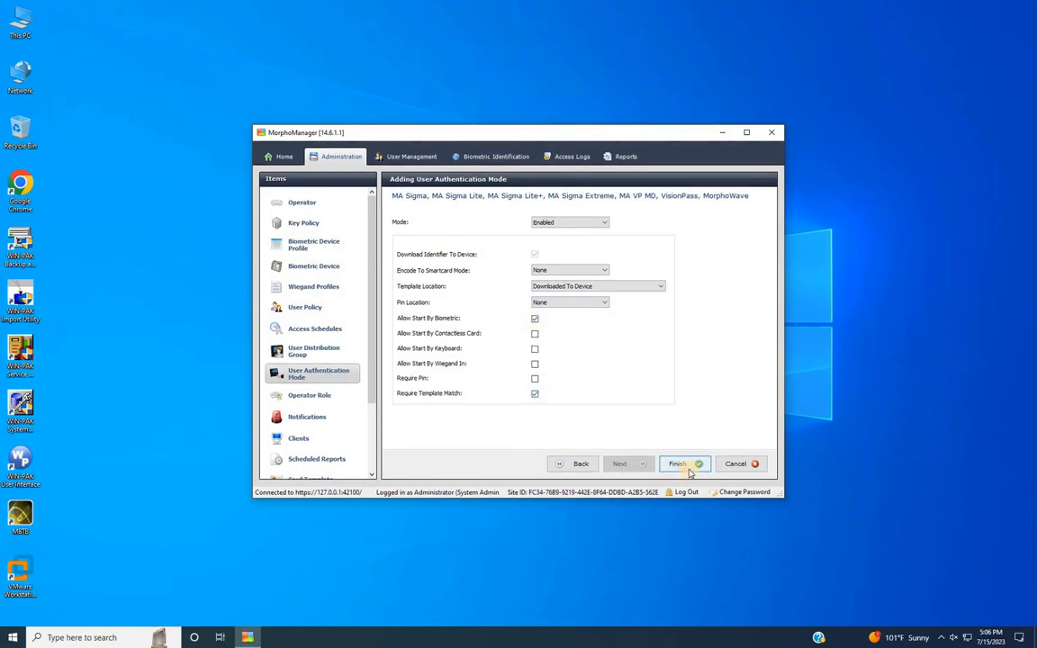
pyautogui.click(677, 464)
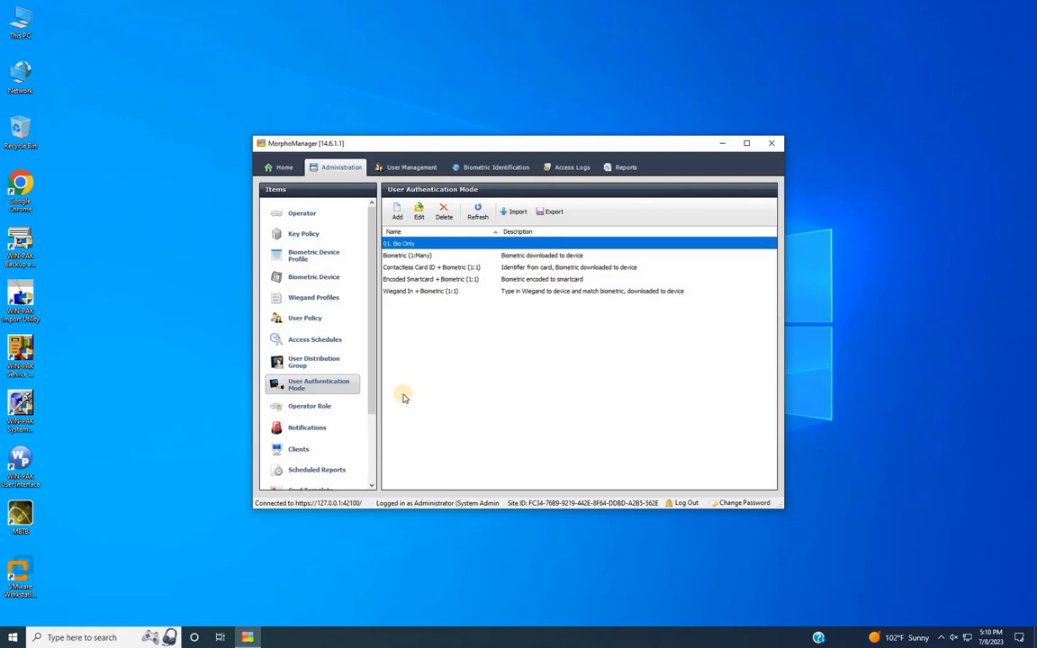
# Step: Add a mode named '02. Card Only' and proceed to its MA Sigma settings
pyautogui.click(396, 211)
pyautogui.write('02.')
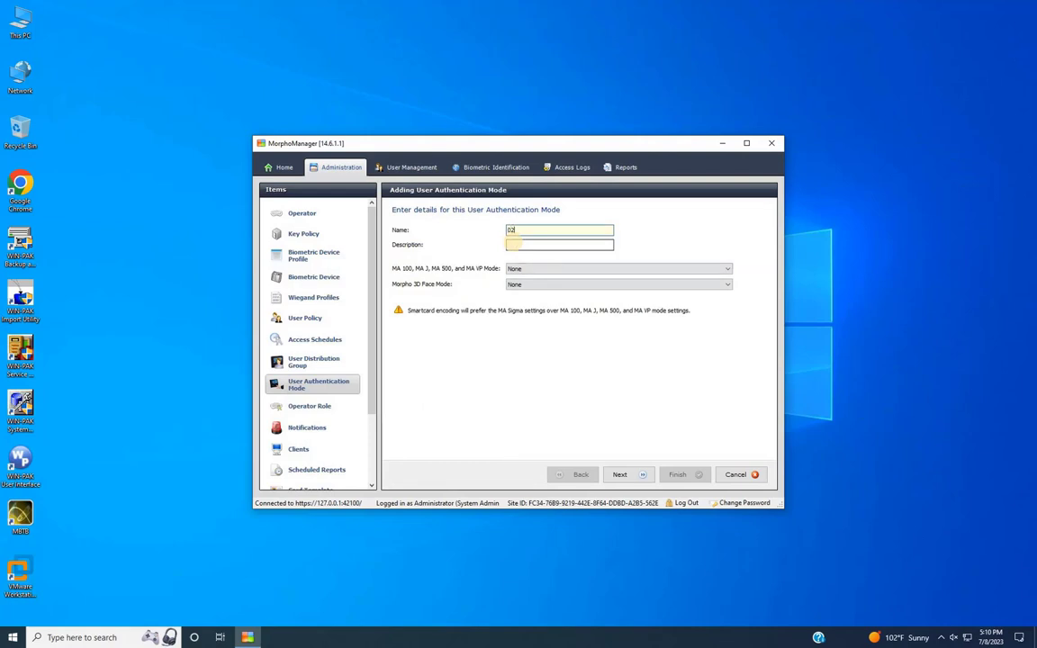
pyautogui.write(' c')
pyautogui.press('BackSpace')
pyautogui.write('Card Only')
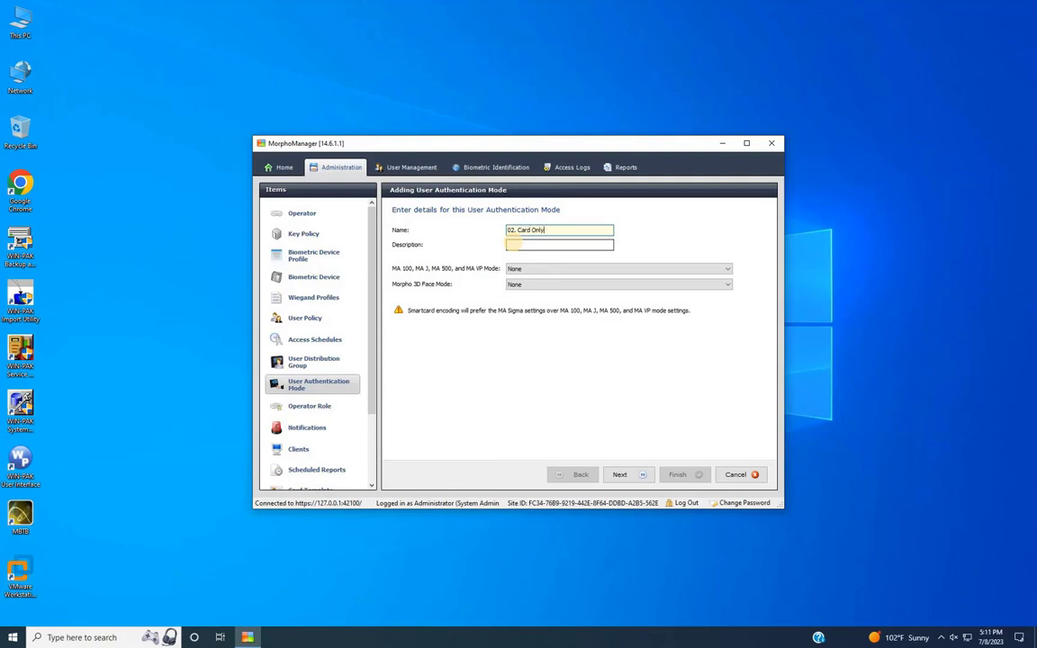
pyautogui.click(626, 475)
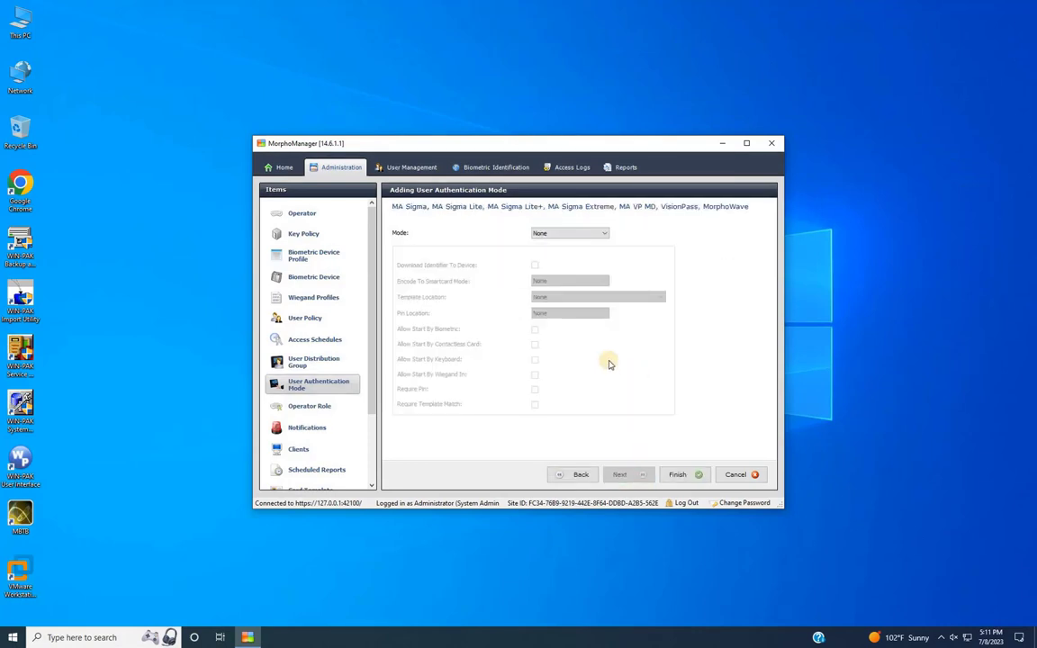
# Step: Enable it with identifier download, smartcard encoding Allow, template/PIN location None, contactless-card start; save
pyautogui.click(582, 234)
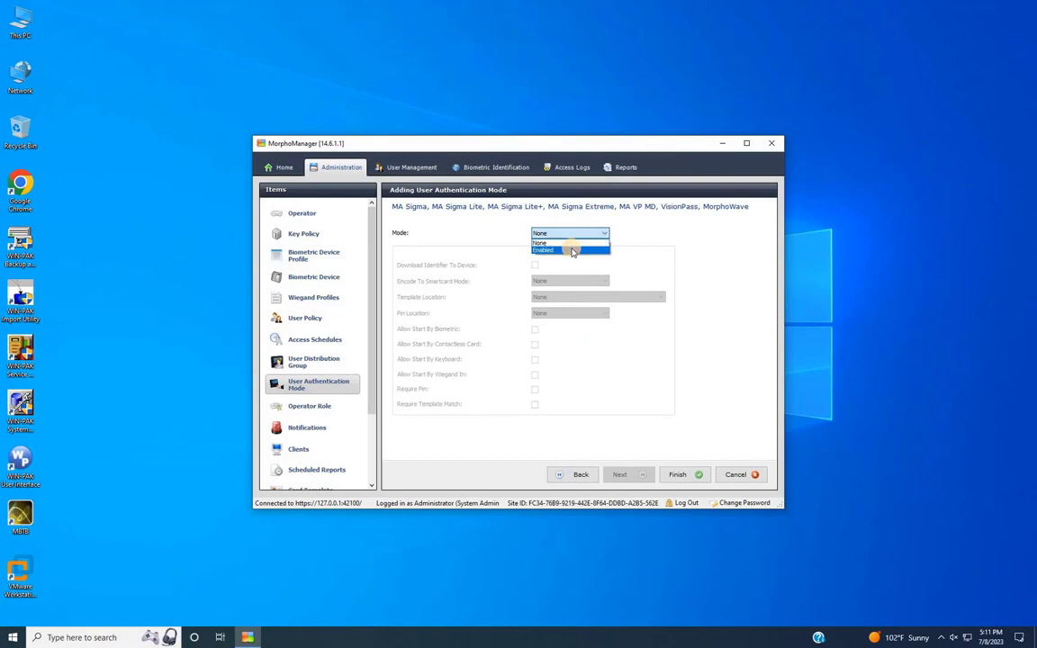
pyautogui.click(572, 250)
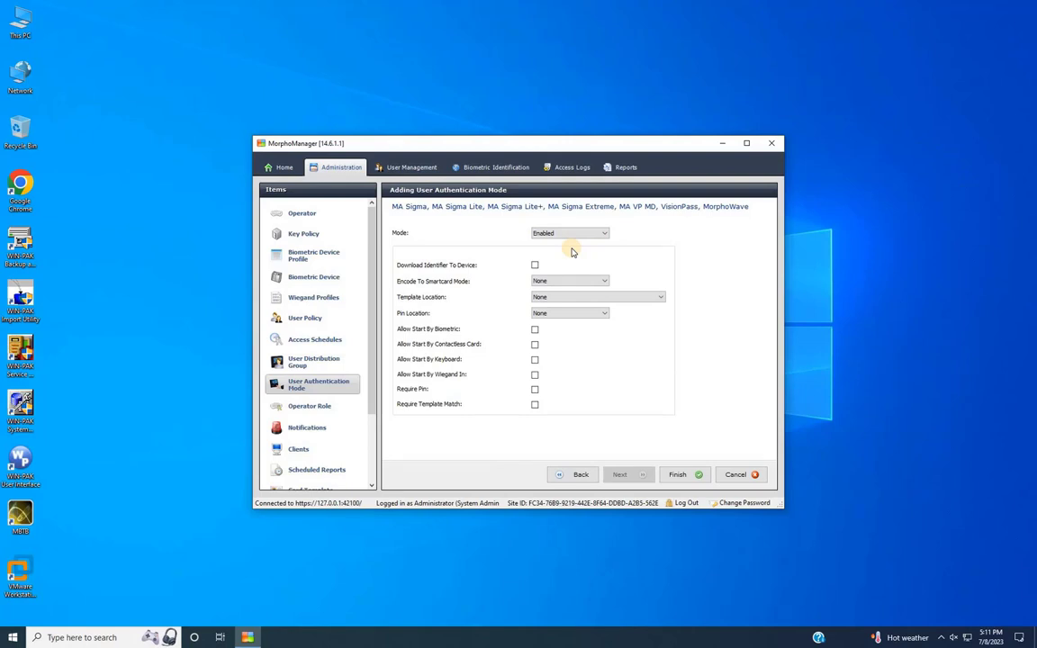
pyautogui.click(534, 264)
pyautogui.click(567, 281)
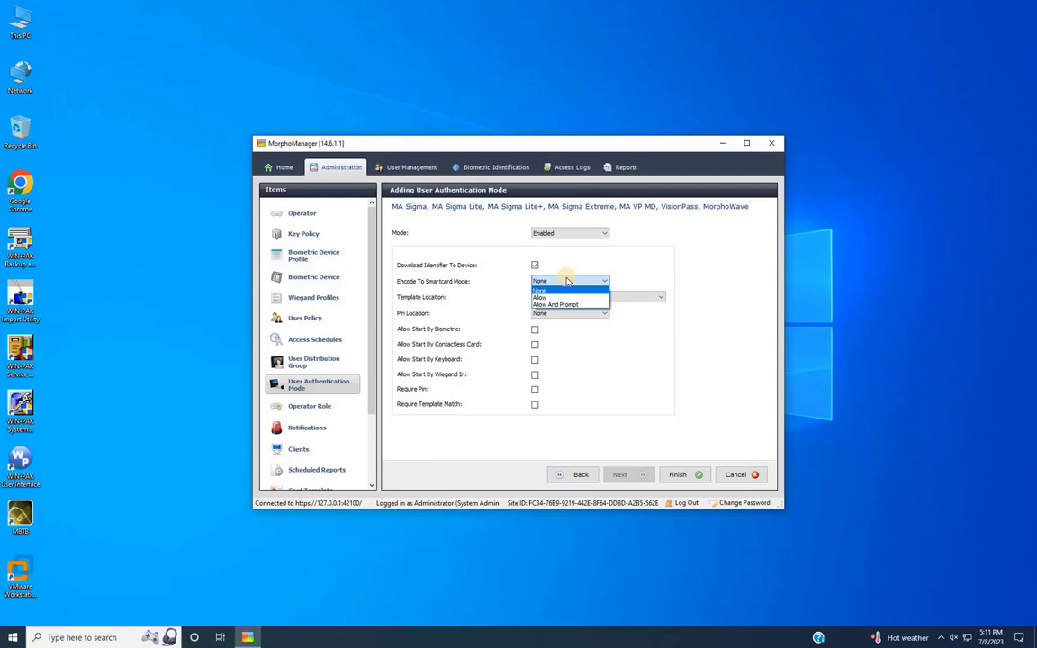
pyautogui.click(558, 297)
pyautogui.click(627, 298)
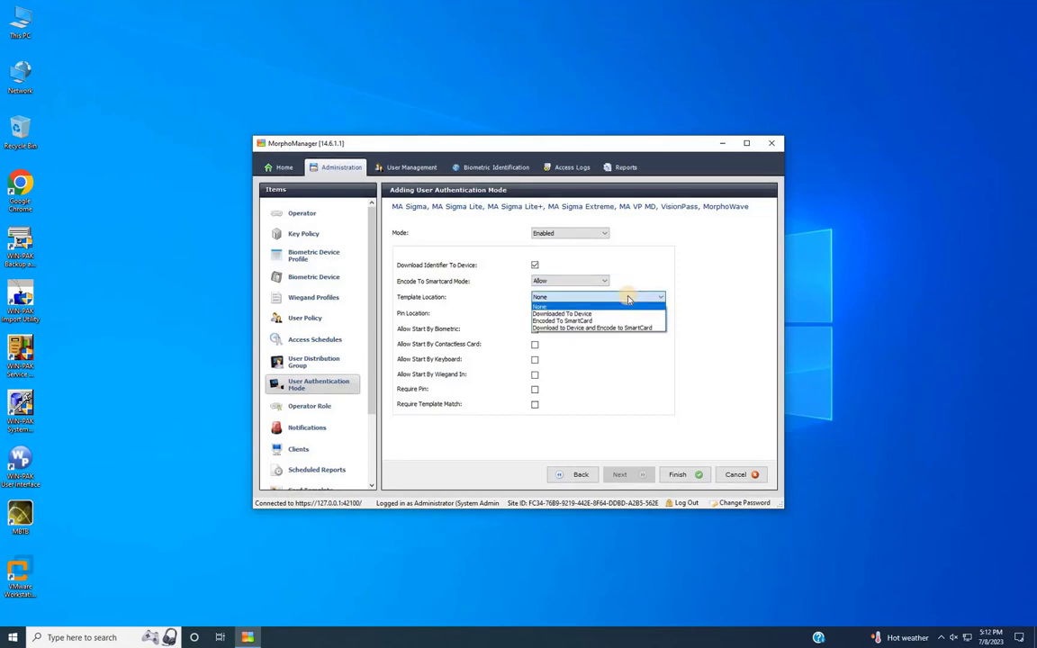
pyautogui.click(629, 298)
pyautogui.click(591, 313)
pyautogui.click(576, 317)
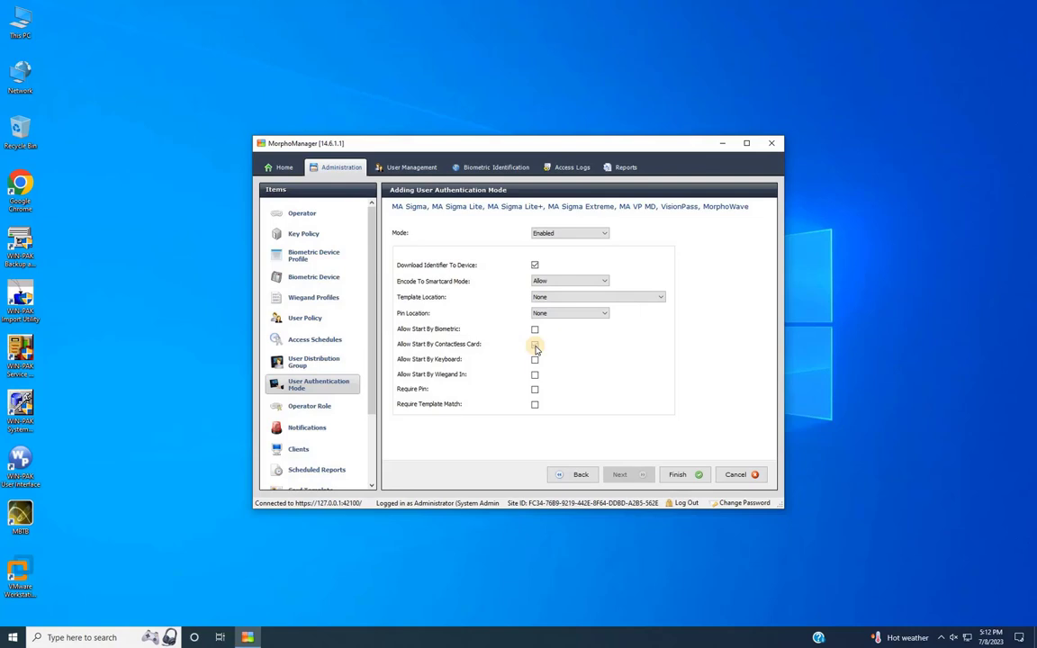
pyautogui.click(535, 346)
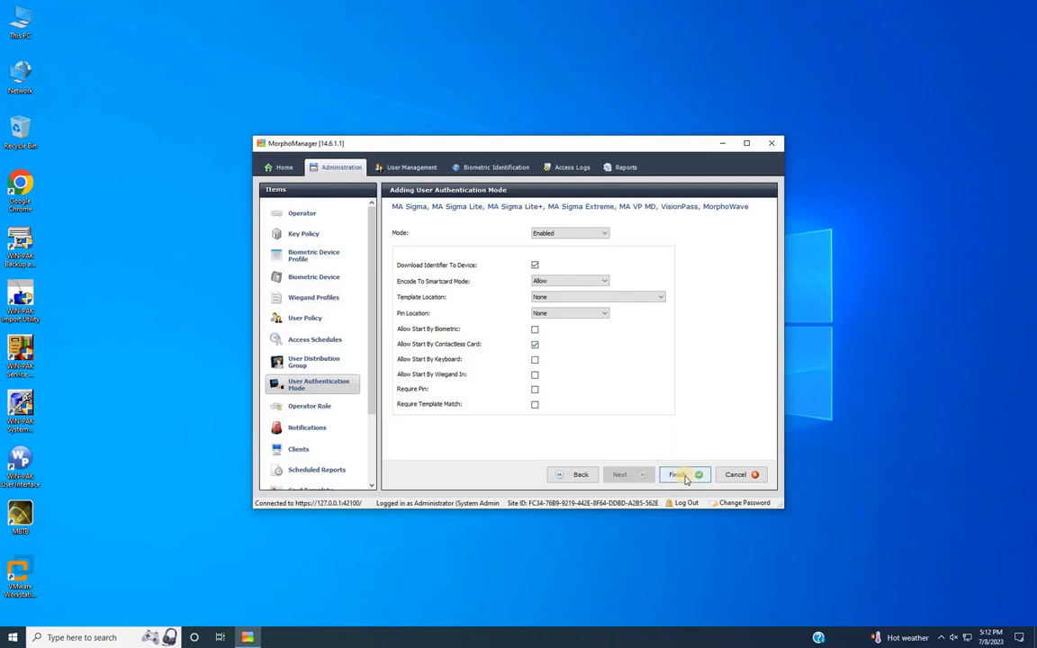
pyautogui.click(683, 474)
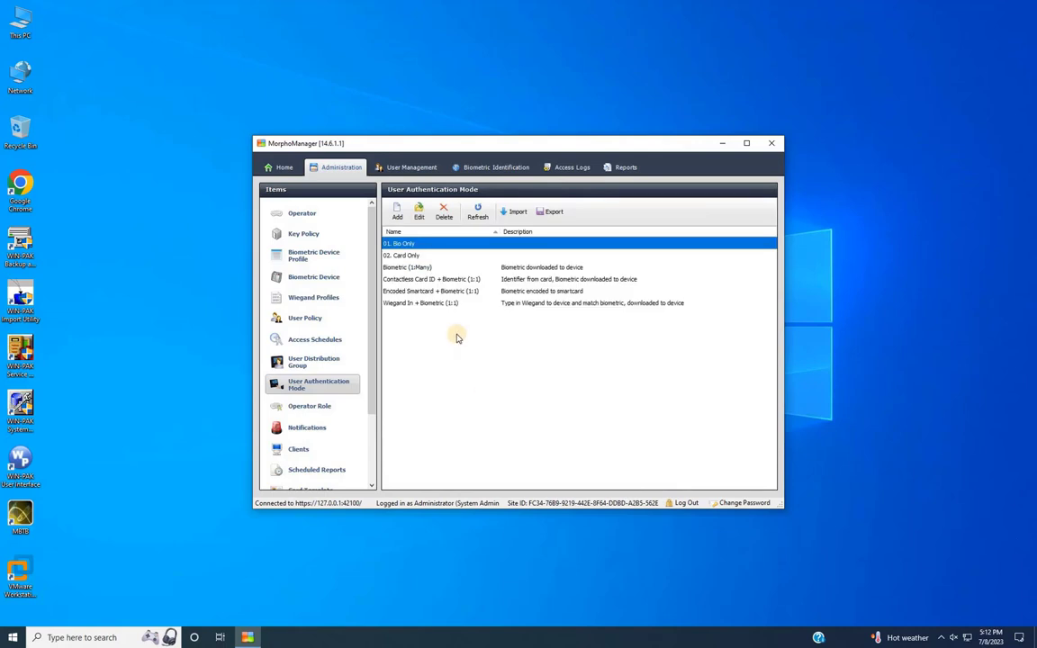
# Step: Add a mode named '03. Card & Bio' and proceed to its MA Sigma settings
pyautogui.click(400, 214)
pyautogui.write('03')
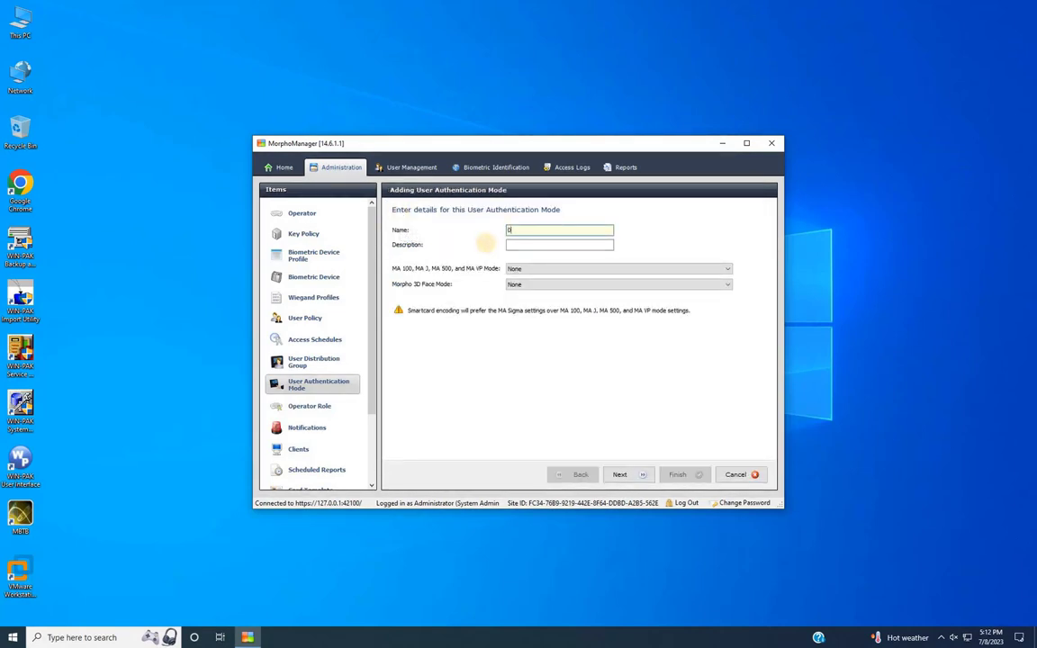
pyautogui.write('. Card')
pyautogui.write('&')
pyautogui.write(' Bio')
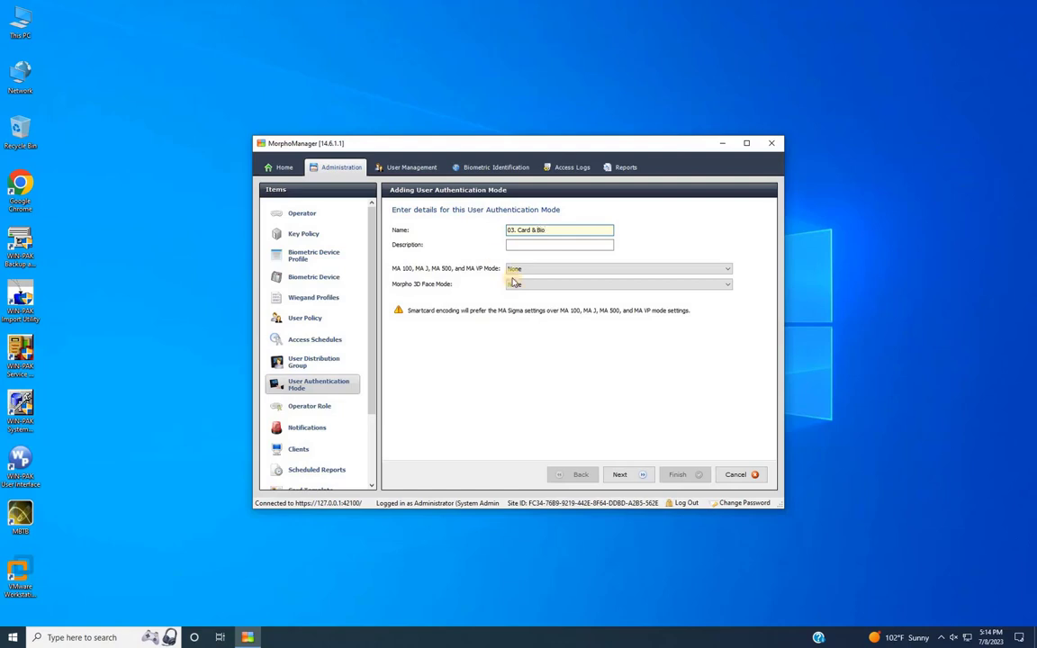
pyautogui.click(634, 475)
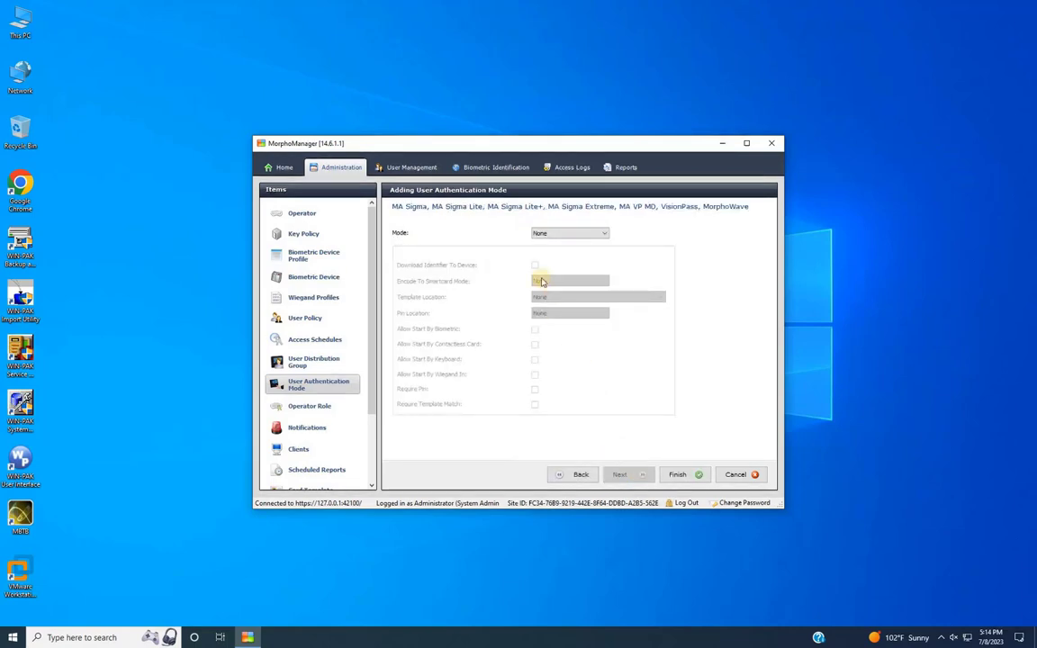
# Step: Enable it with identifier download, Allow And Prompt encoding, templates Downloaded To Device, contactless-card start
pyautogui.click(542, 233)
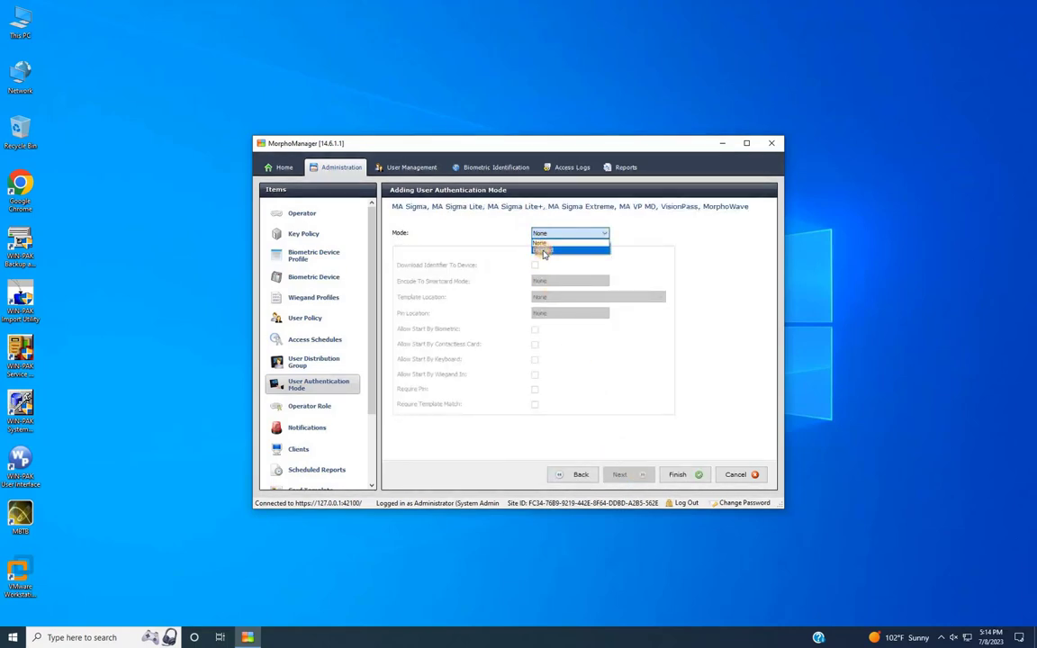
pyautogui.click(543, 251)
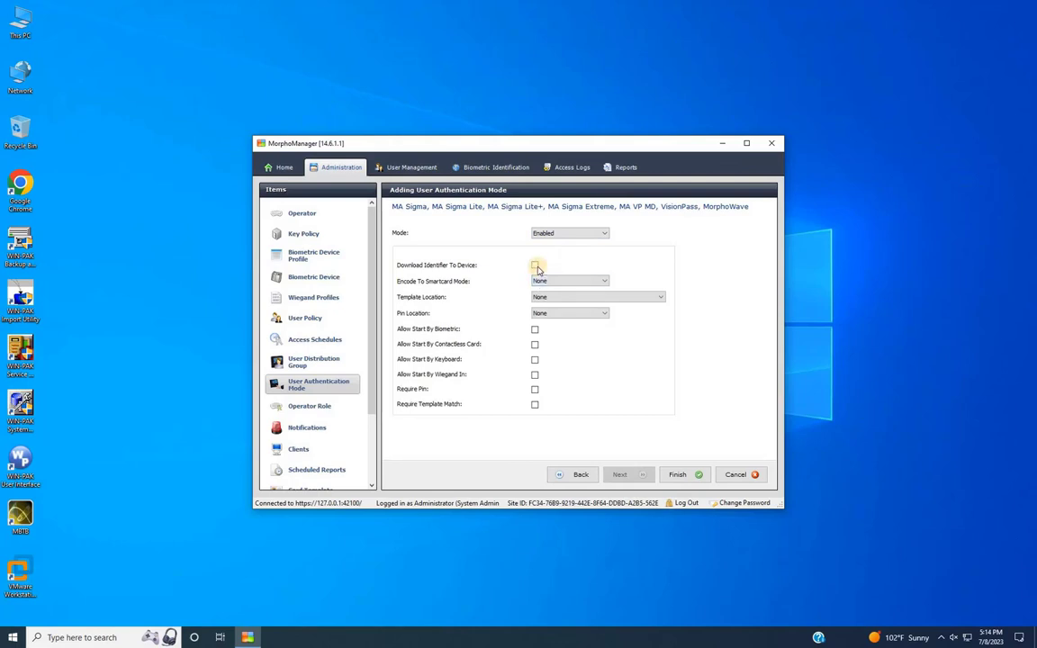
pyautogui.click(536, 265)
pyautogui.click(549, 281)
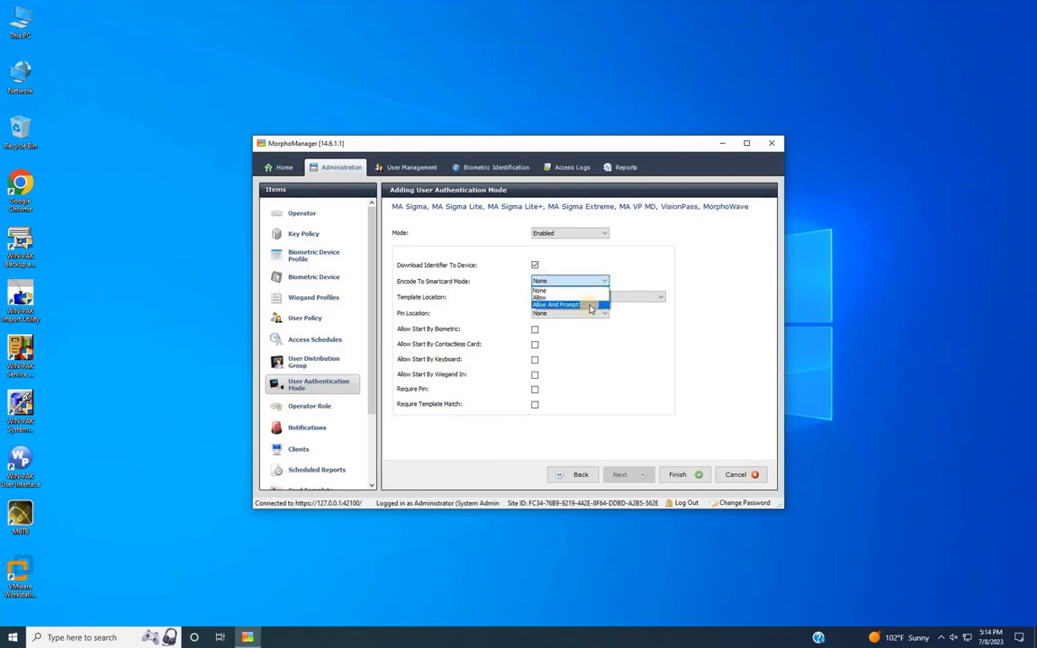
pyautogui.click(591, 305)
pyautogui.click(660, 297)
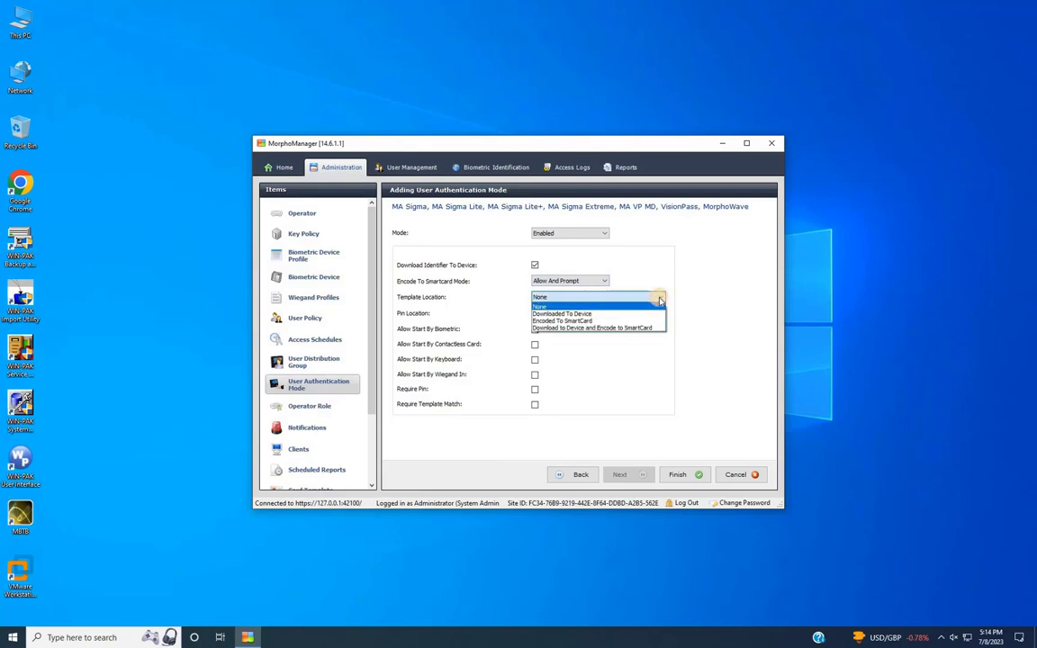
pyautogui.click(643, 314)
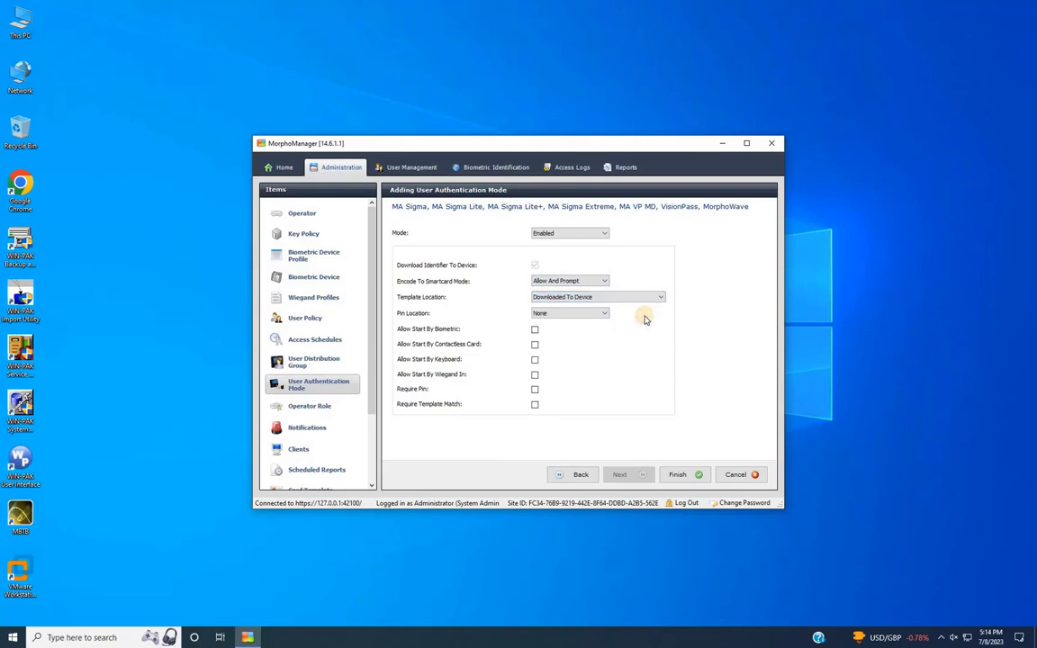
pyautogui.click(535, 346)
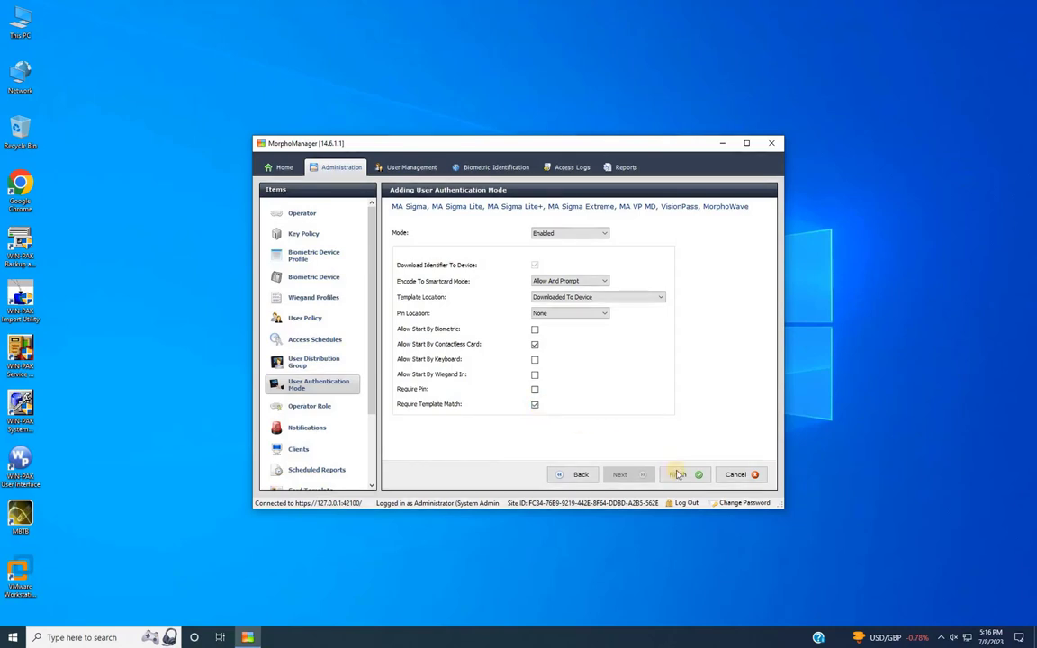
# Step: Save '03. Card & Bio', then add a mode named '04. Card or Bio' and continue
pyautogui.click(678, 474)
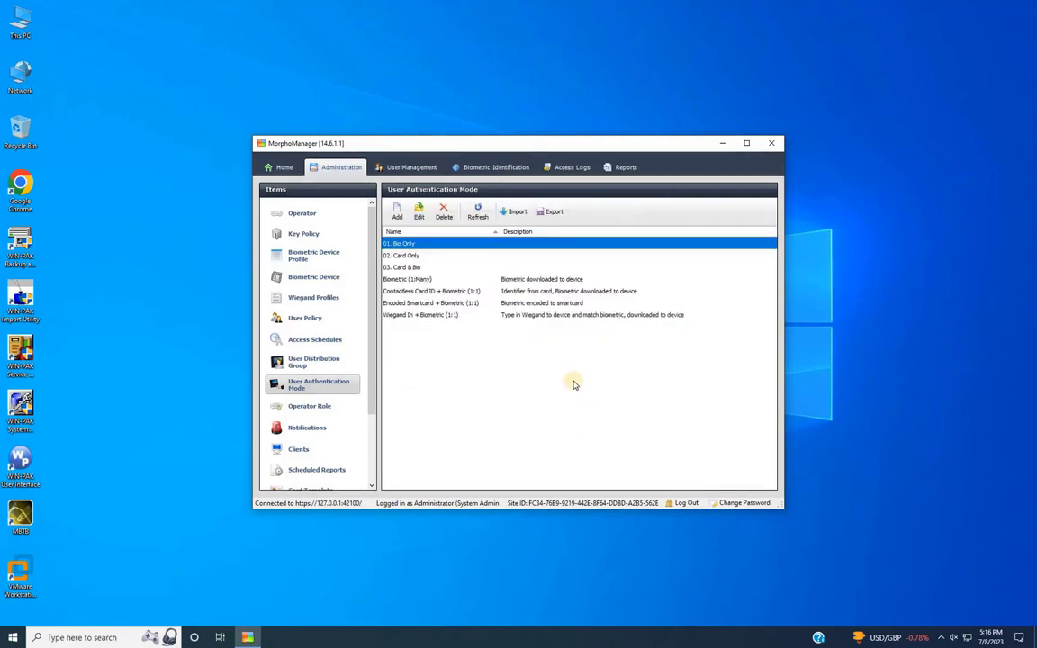
pyautogui.click(397, 212)
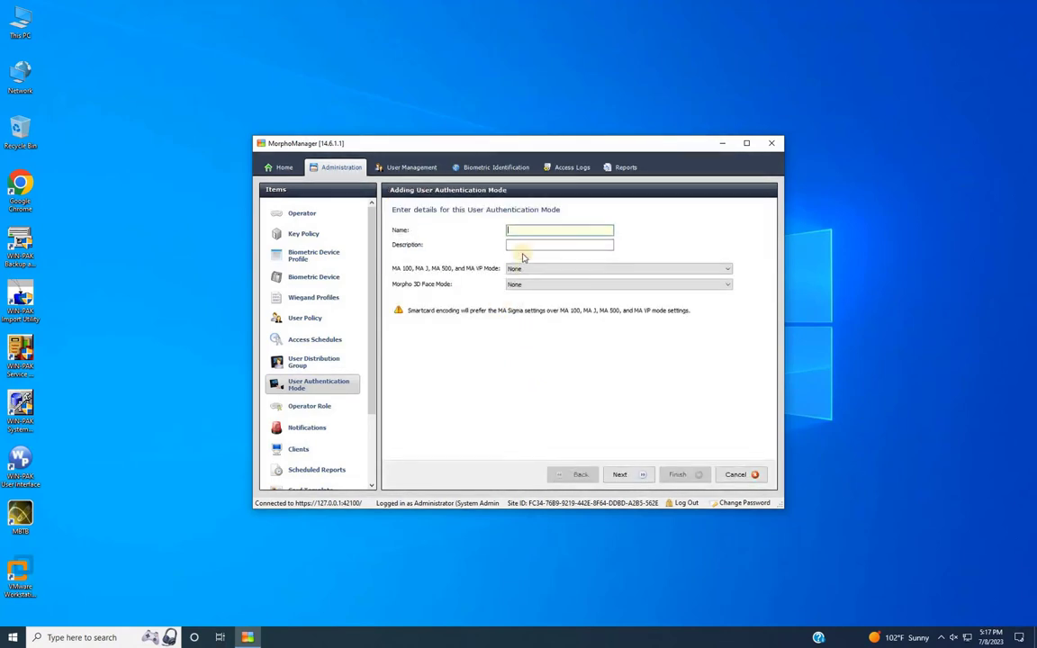
pyautogui.write('04.')
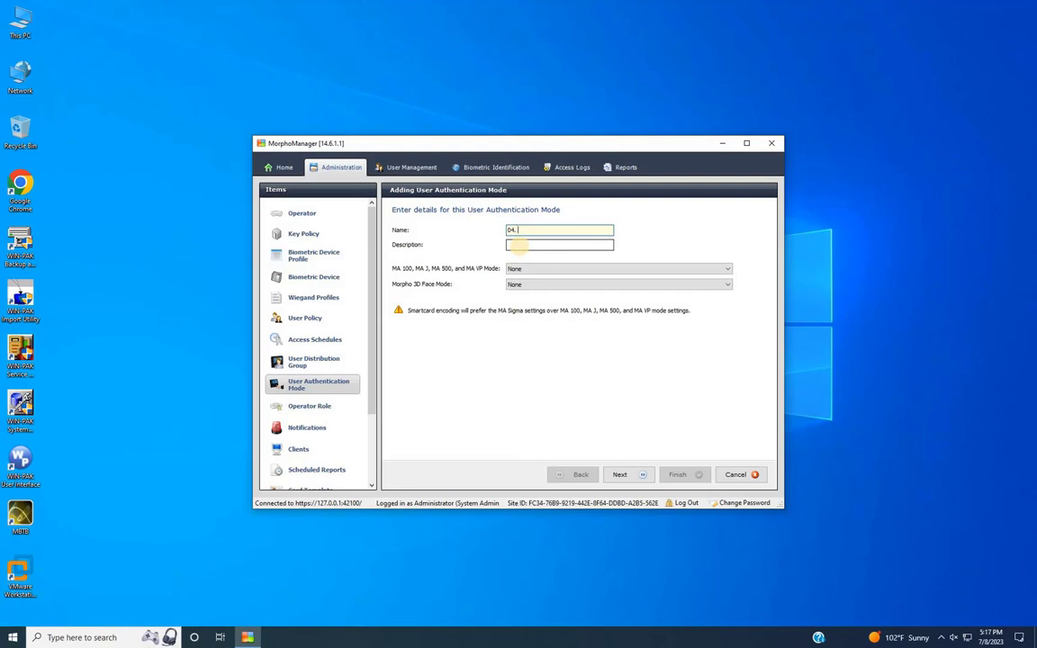
pyautogui.write(' Card or Bio')
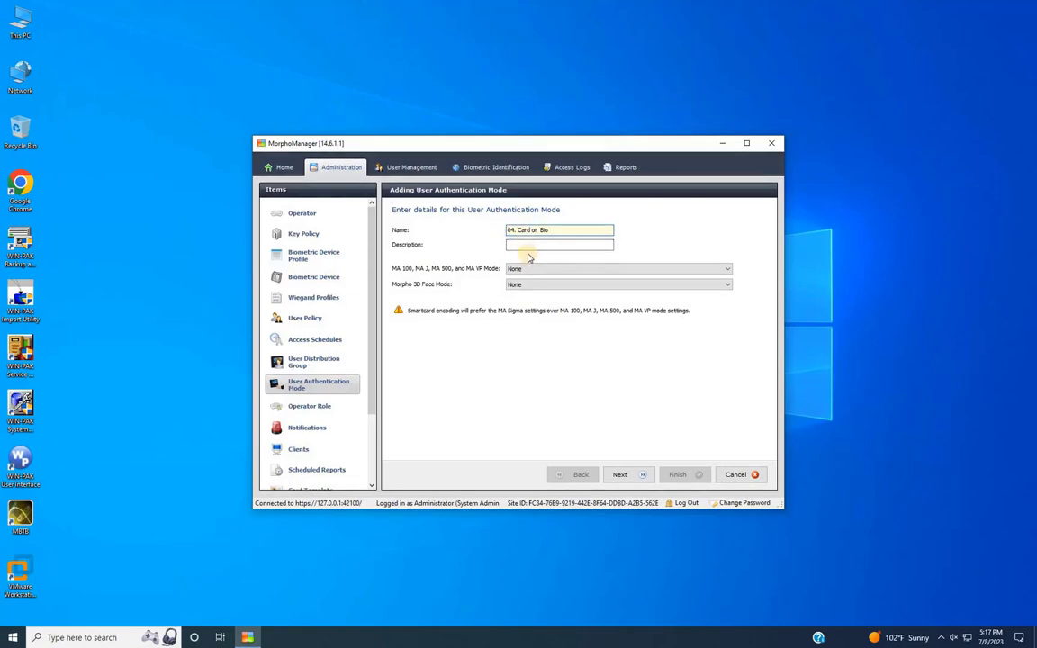
pyautogui.click(620, 474)
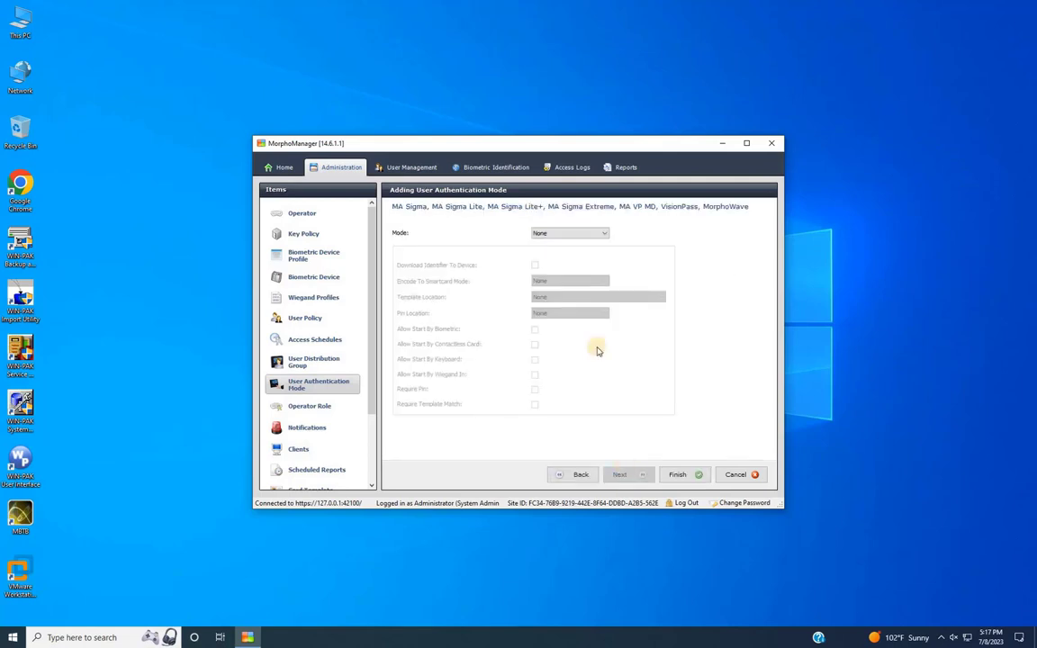
# Step: Enable MA Sigma mode with identifier download, Allow And Prompt encoding, templates on device, biometric and card start
pyautogui.click(571, 233)
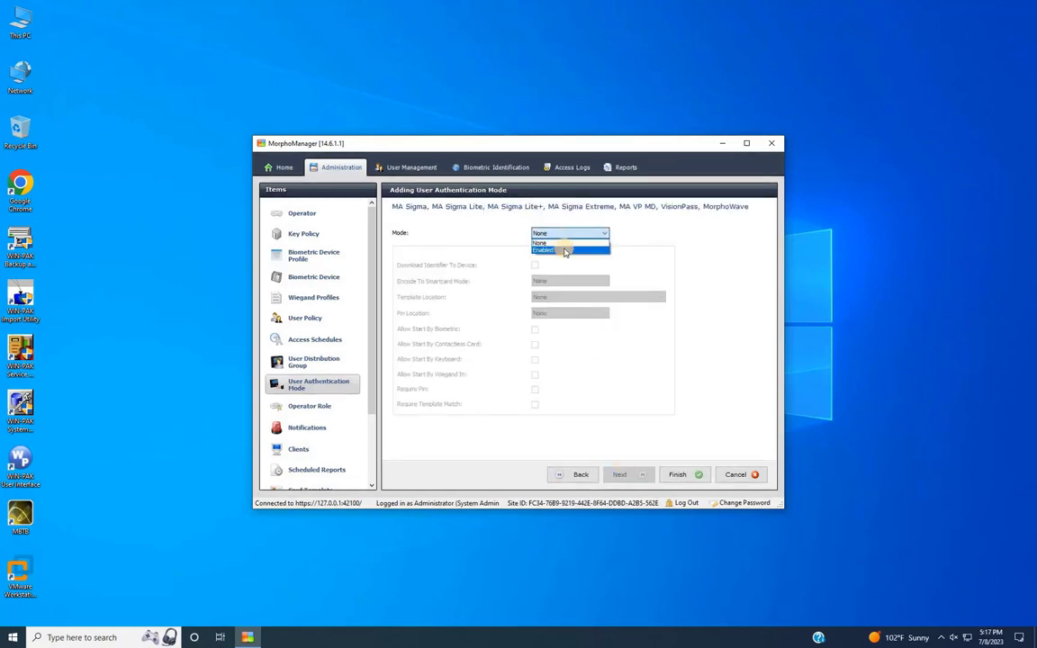
pyautogui.click(562, 250)
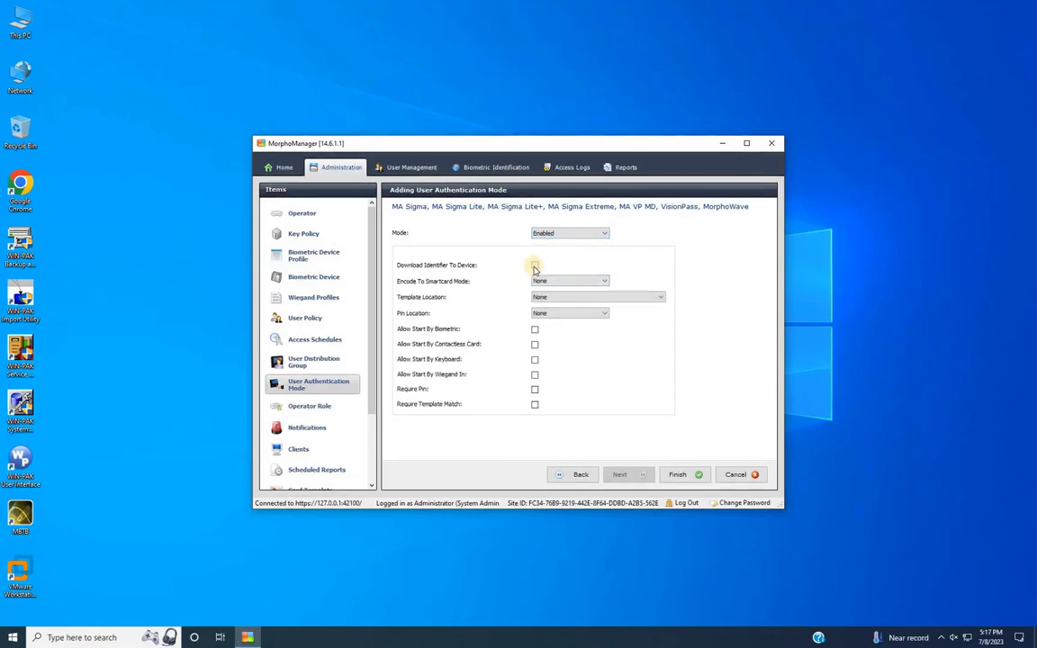
pyautogui.click(534, 267)
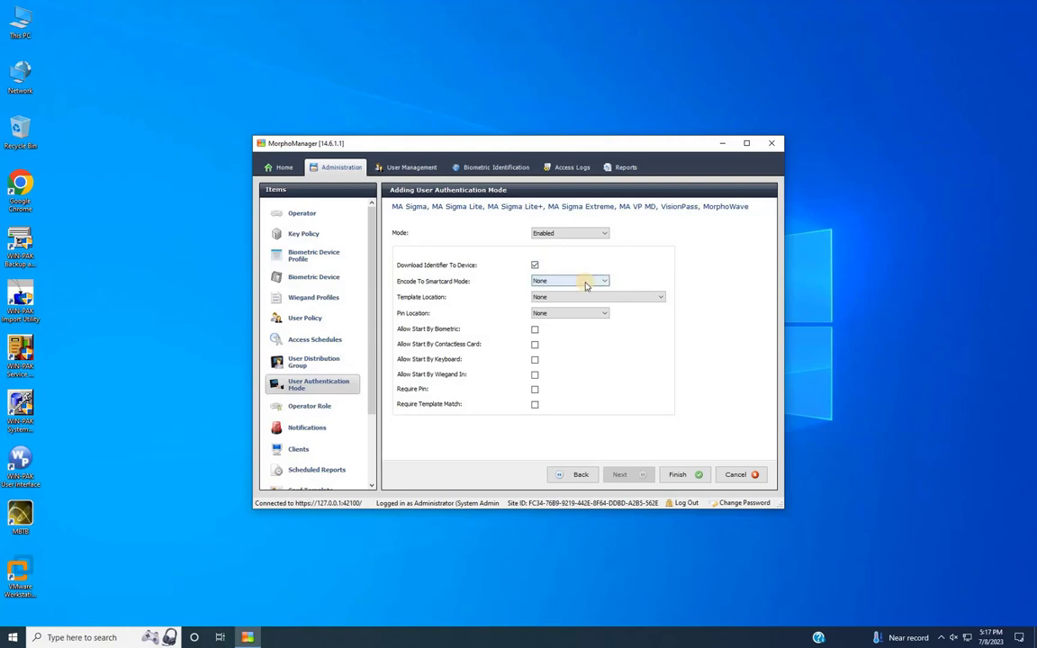
pyautogui.click(585, 284)
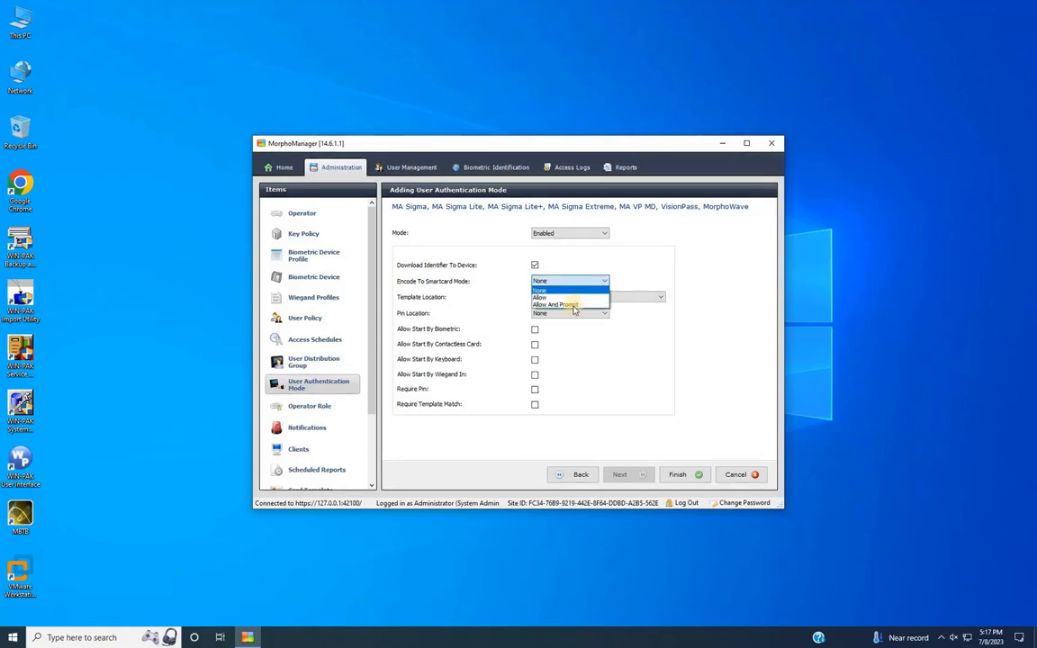
pyautogui.click(574, 308)
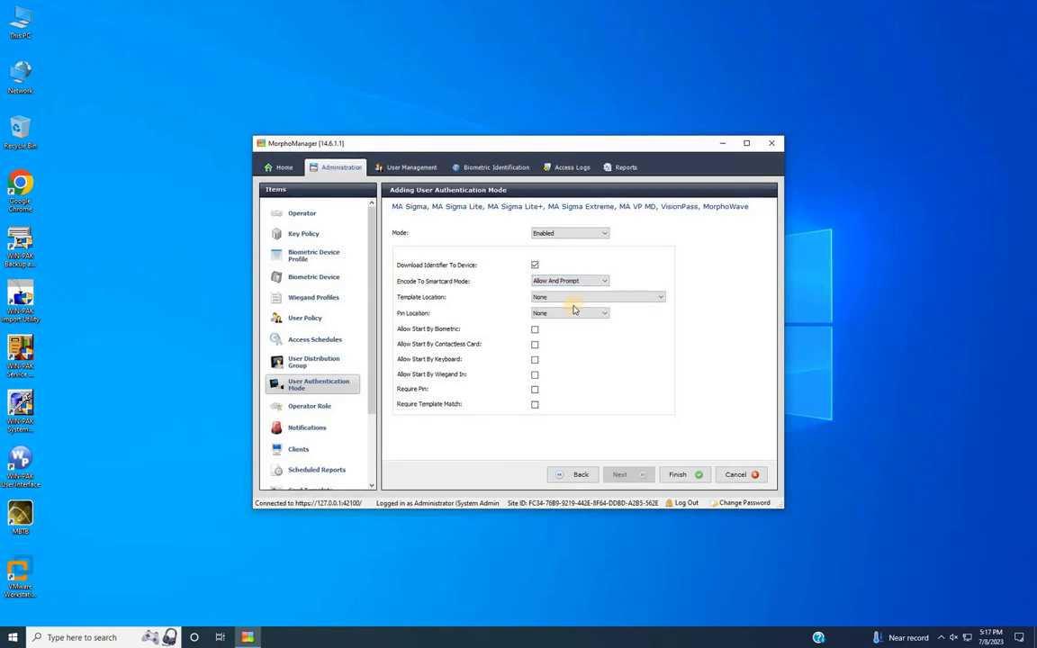
pyautogui.click(648, 297)
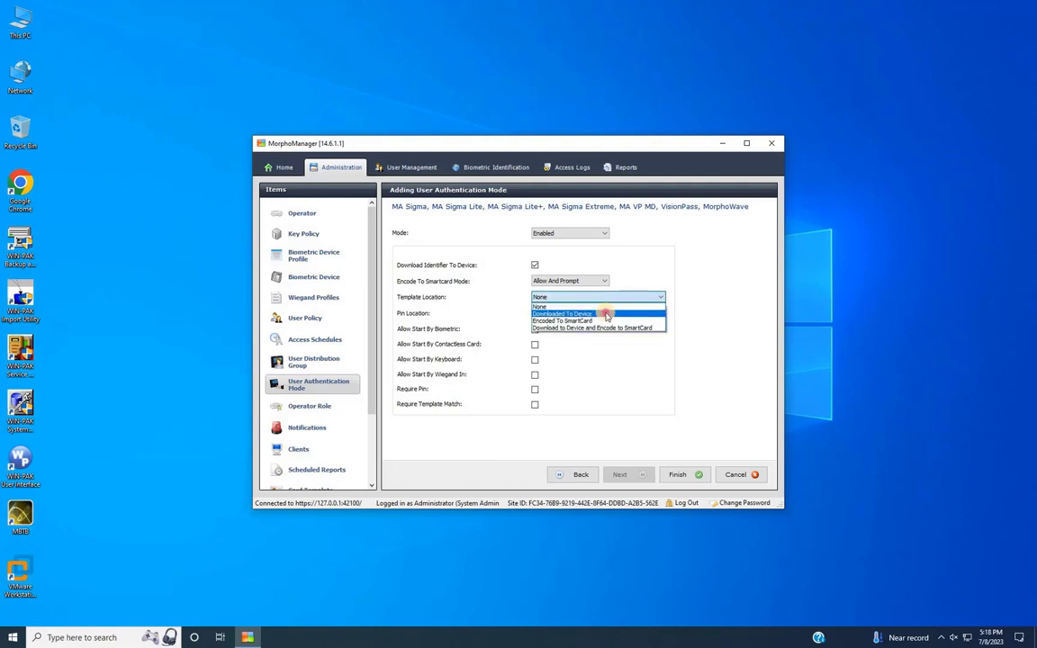
pyautogui.click(606, 314)
pyautogui.click(535, 331)
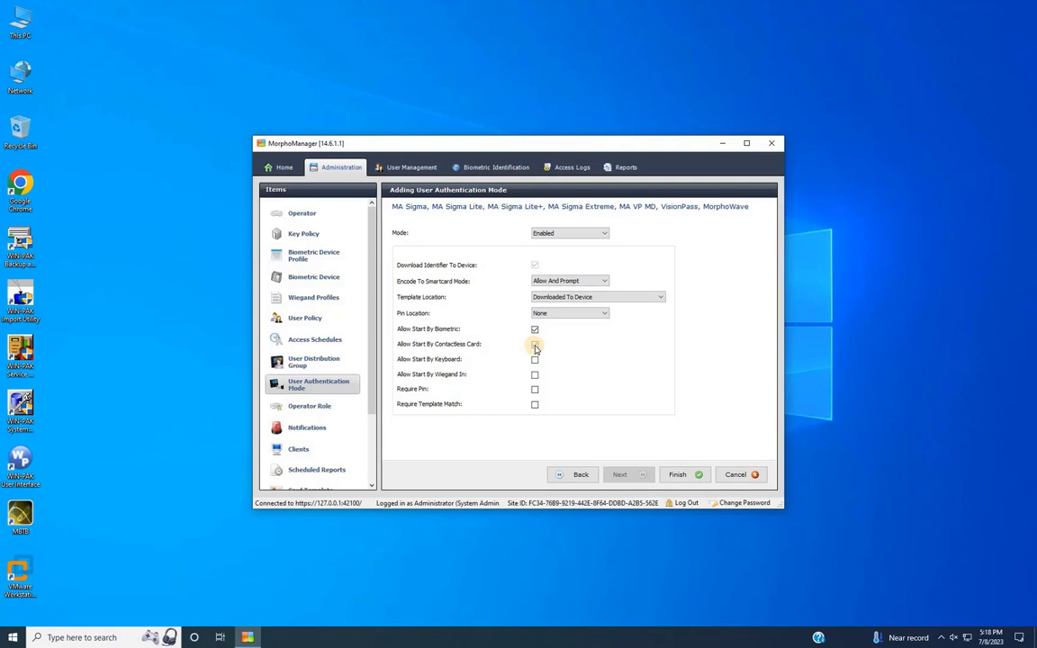
pyautogui.click(534, 347)
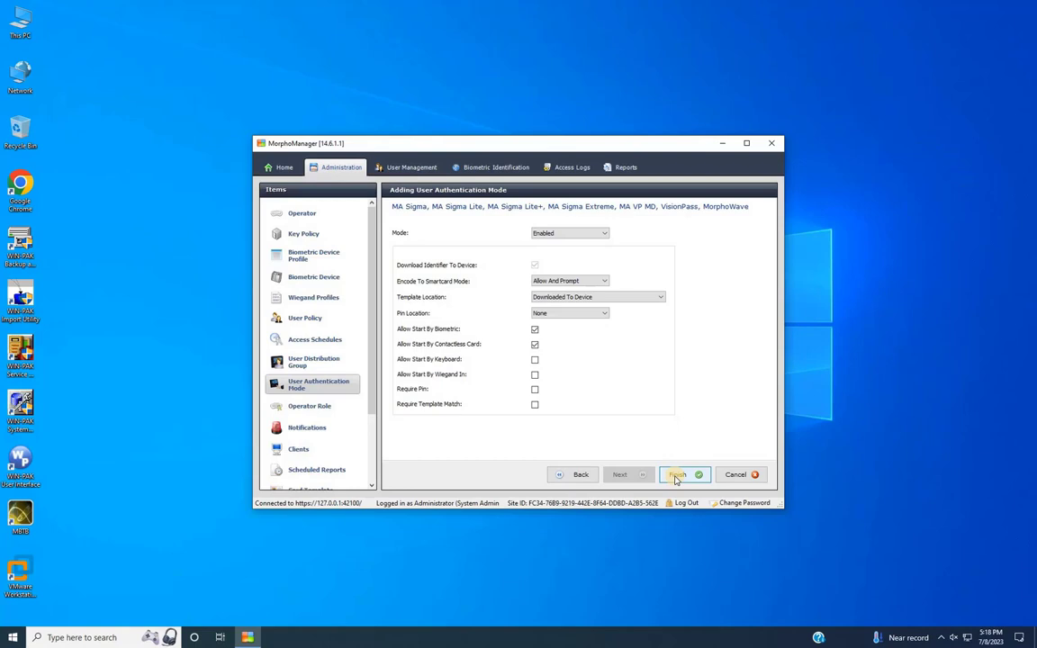
# Step: Save the '04. Card or Bio' authentication mode and show the User Policy list
pyautogui.click(676, 475)
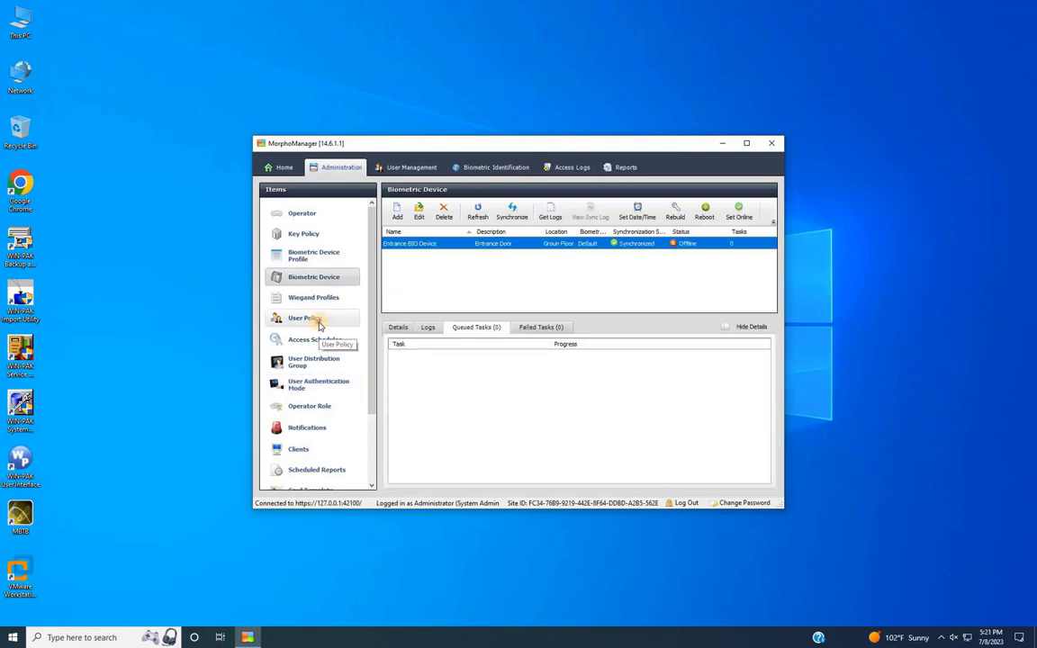
pyautogui.click(316, 323)
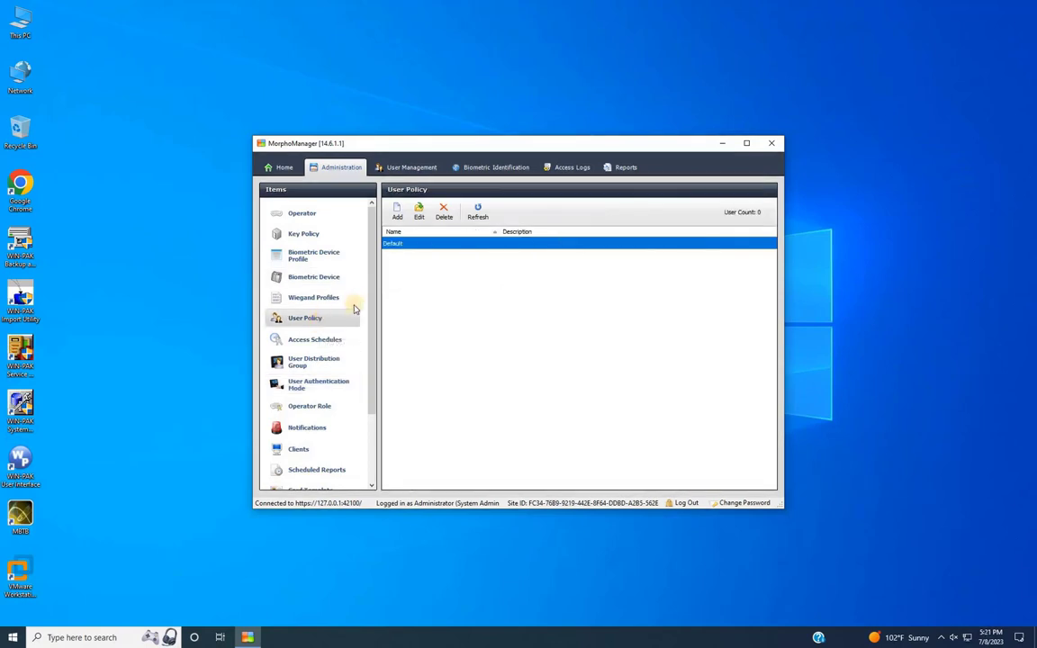
# Step: Add a user policy named '01. Bio Only' using the 01. Bio Only authentication mode
pyautogui.click(400, 220)
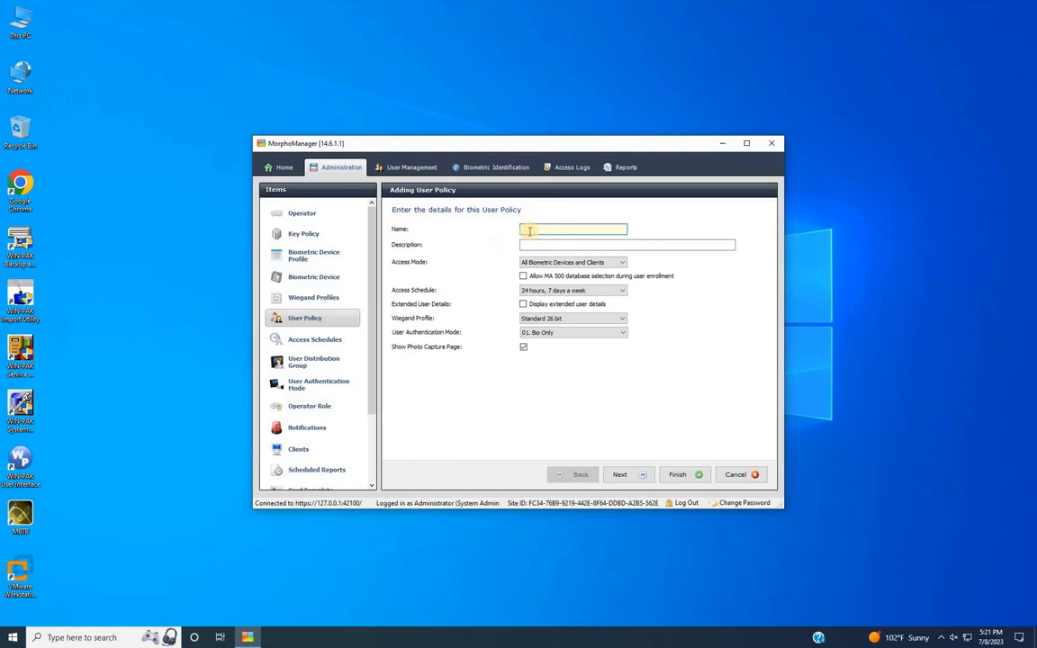
pyautogui.write('B')
pyautogui.write('1. B')
pyautogui.write('io Onl')
pyautogui.write('y')
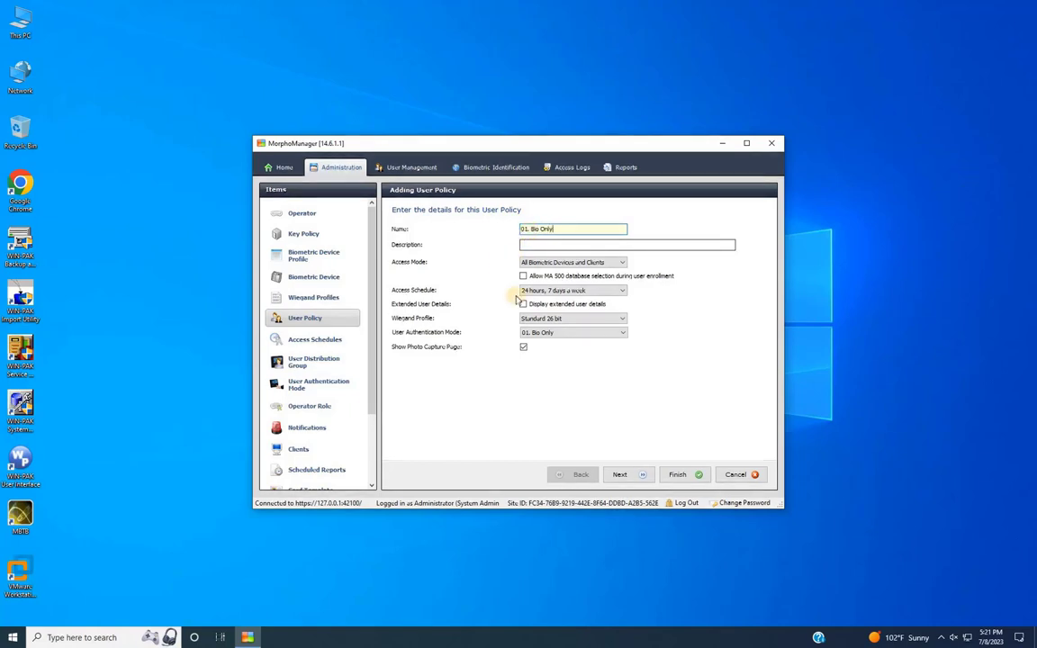
pyautogui.click(583, 333)
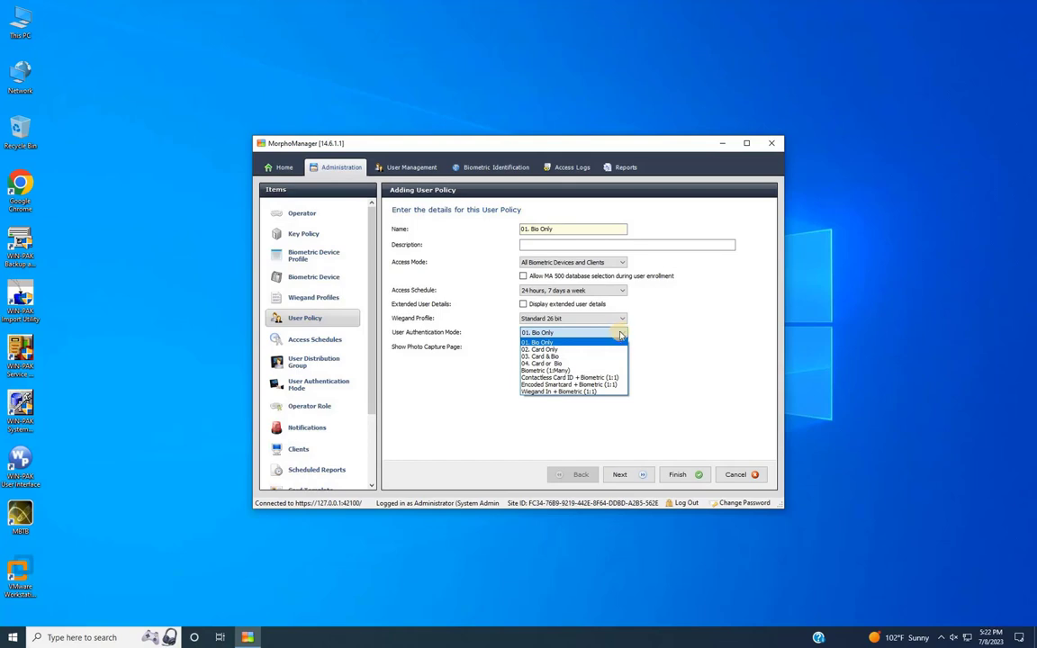
pyautogui.click(618, 335)
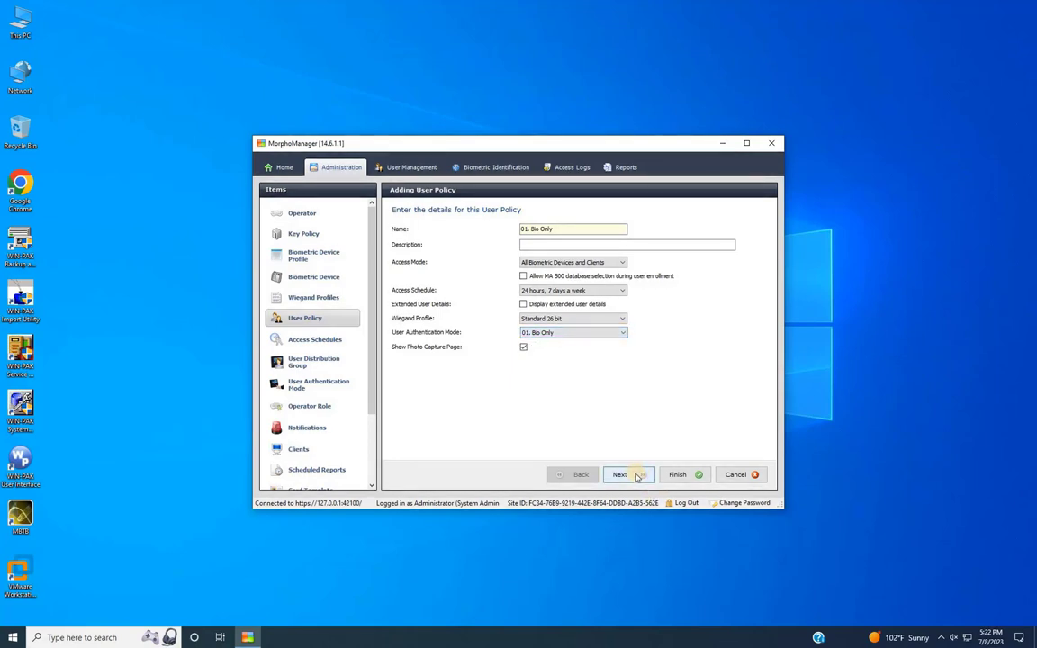
# Step: Keep the policy's minimum enrolment fingers at Two
pyautogui.click(636, 475)
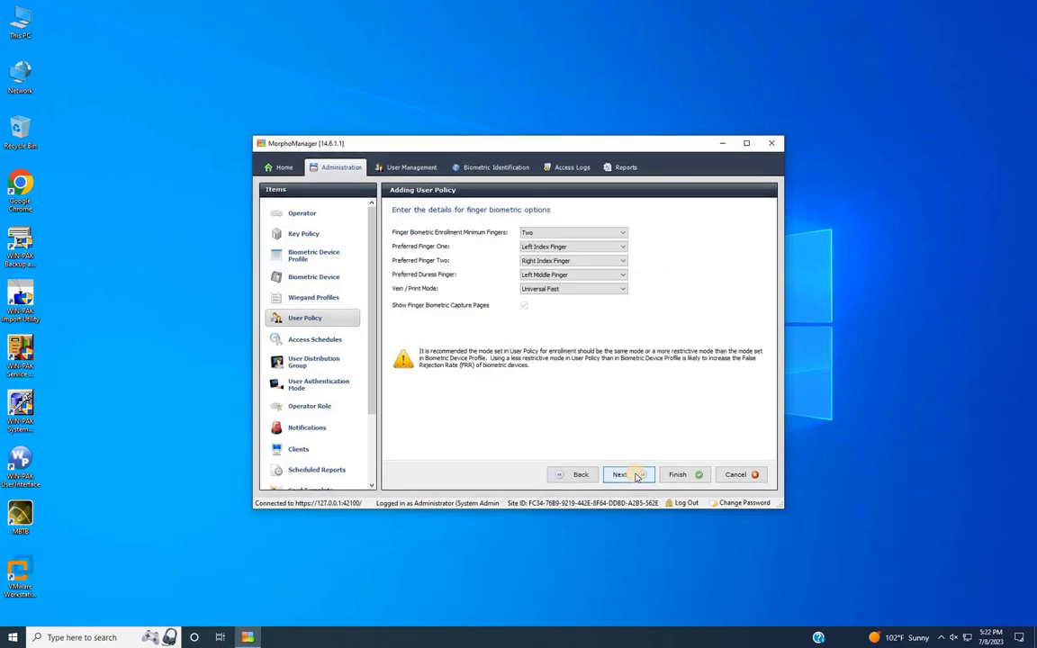
pyautogui.click(603, 235)
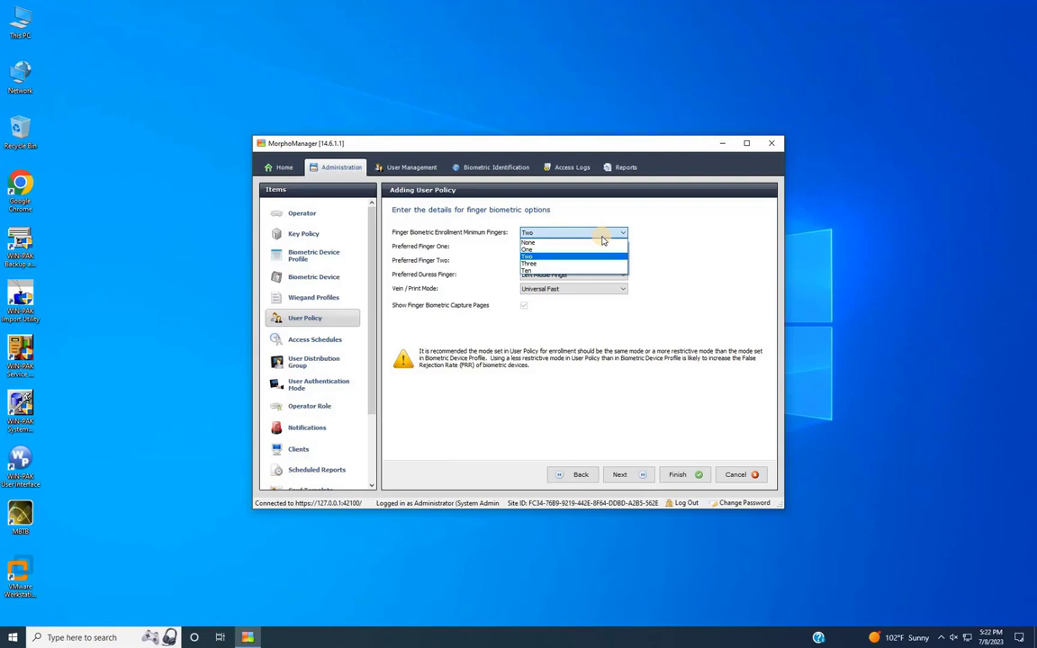
pyautogui.click(601, 234)
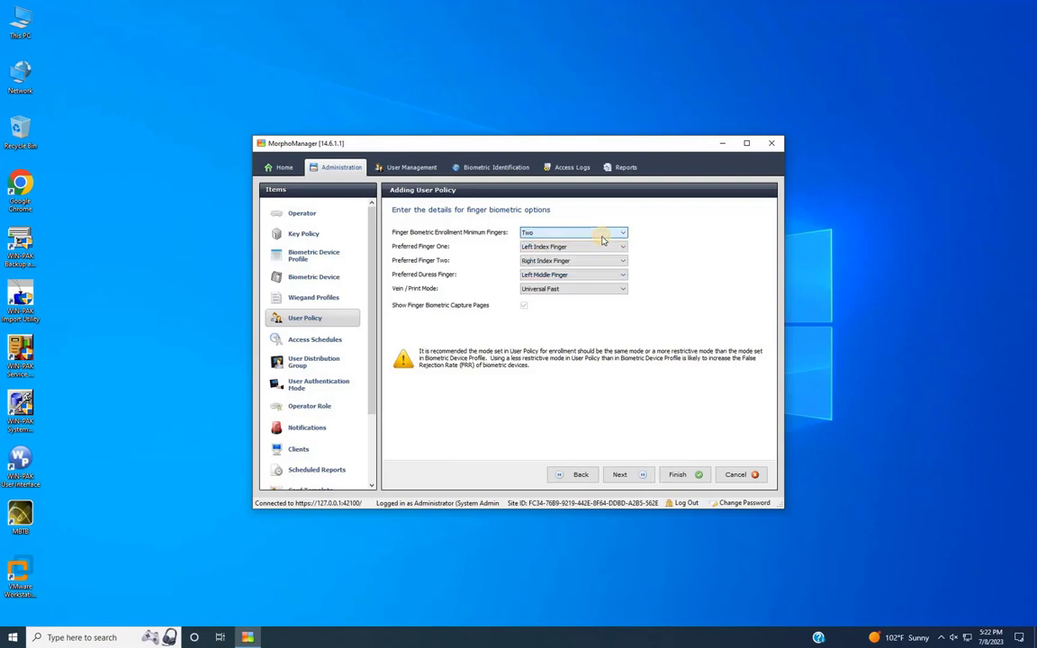
# Step: Save the '01. Bio Only' policy and start a second policy named '02.'
pyautogui.click(636, 483)
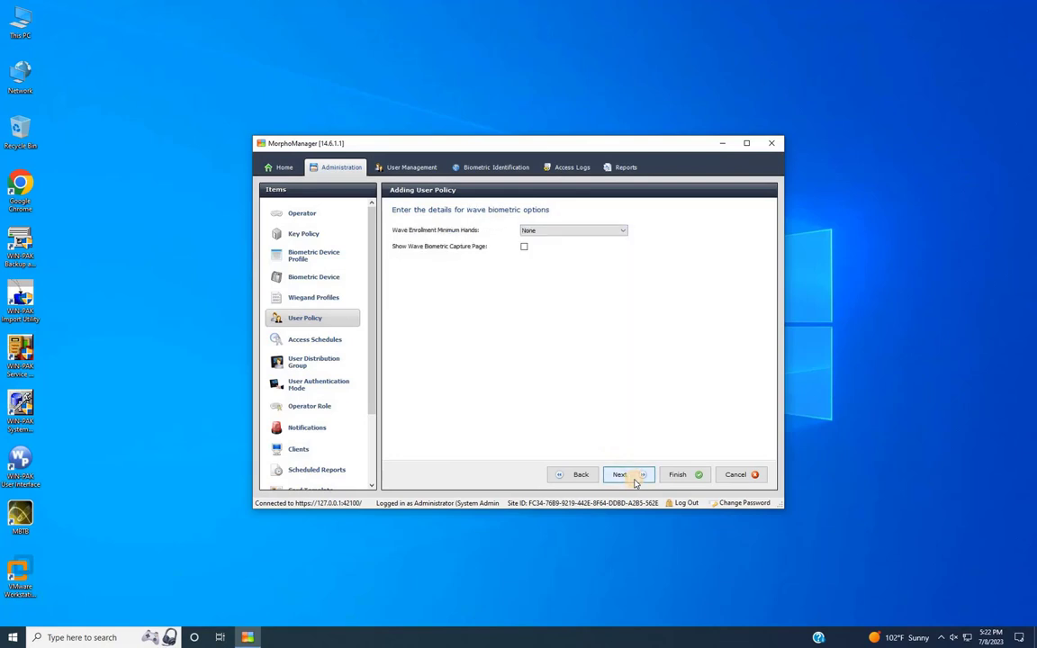
pyautogui.click(635, 484)
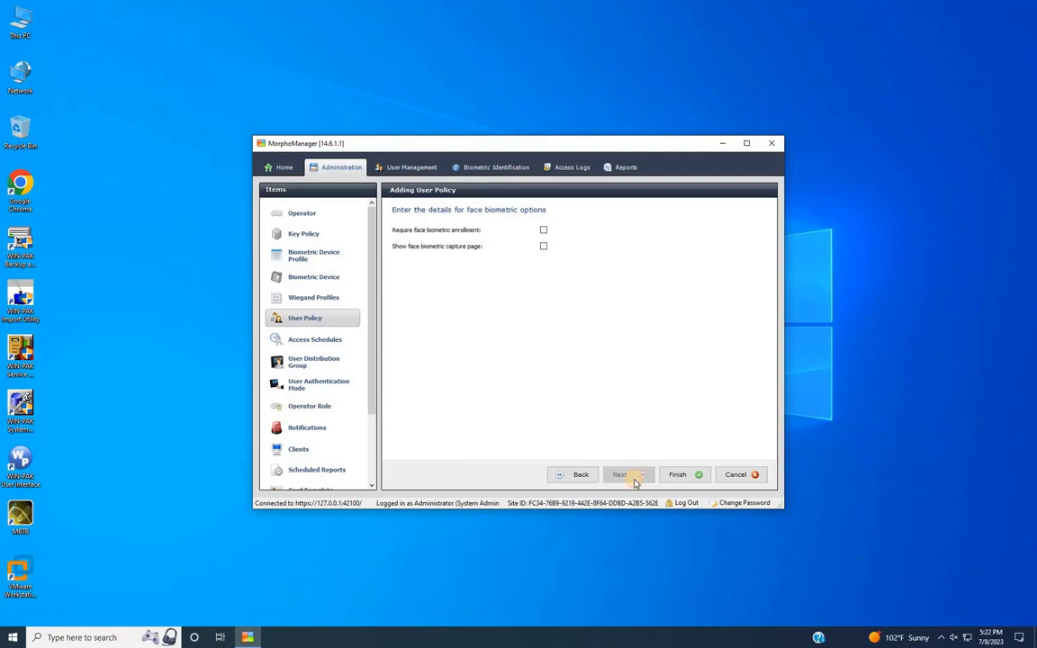
pyautogui.click(679, 474)
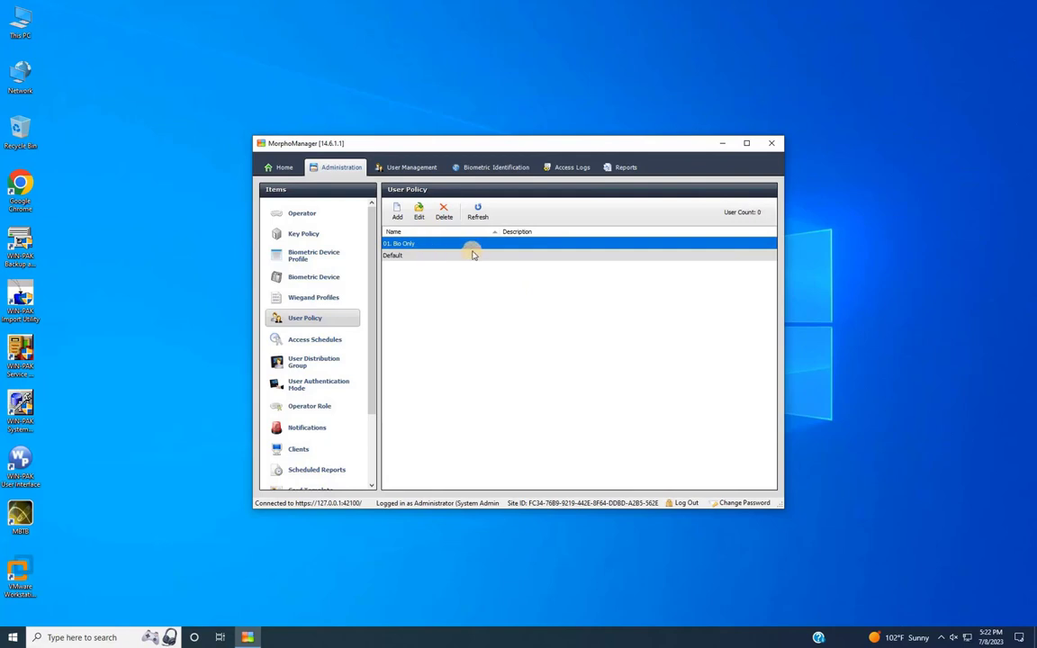
pyautogui.click(397, 212)
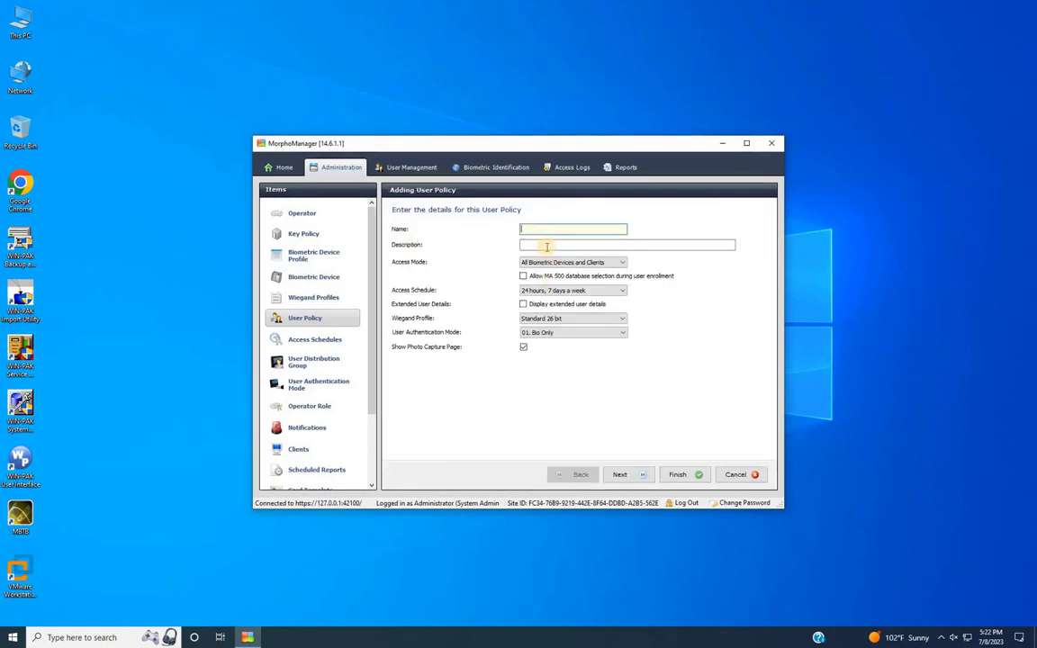
pyautogui.write('02.')
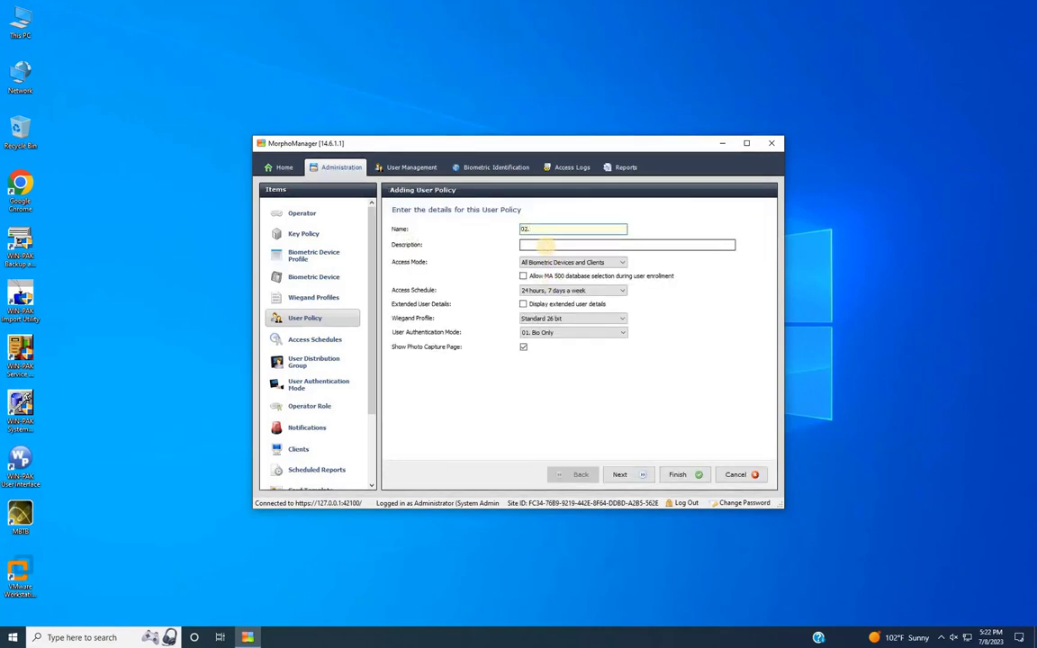